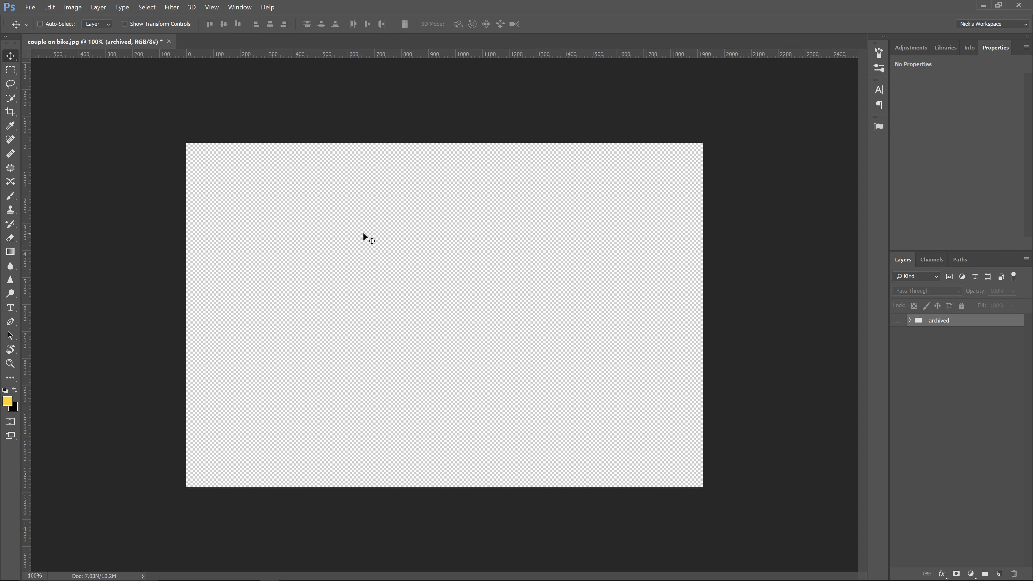
Step: Move the bicycle couple layer out of and below the archived group, and align the photo with the canvas edges
{"action": "left_click", "coordinate": [908, 320]}
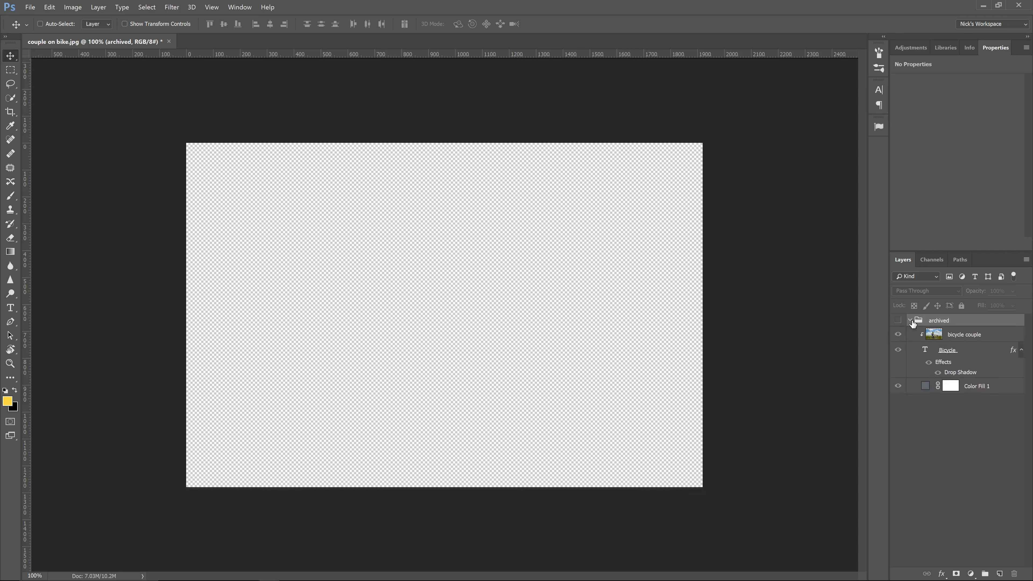
{"action": "left_click", "coordinate": [957, 336]}
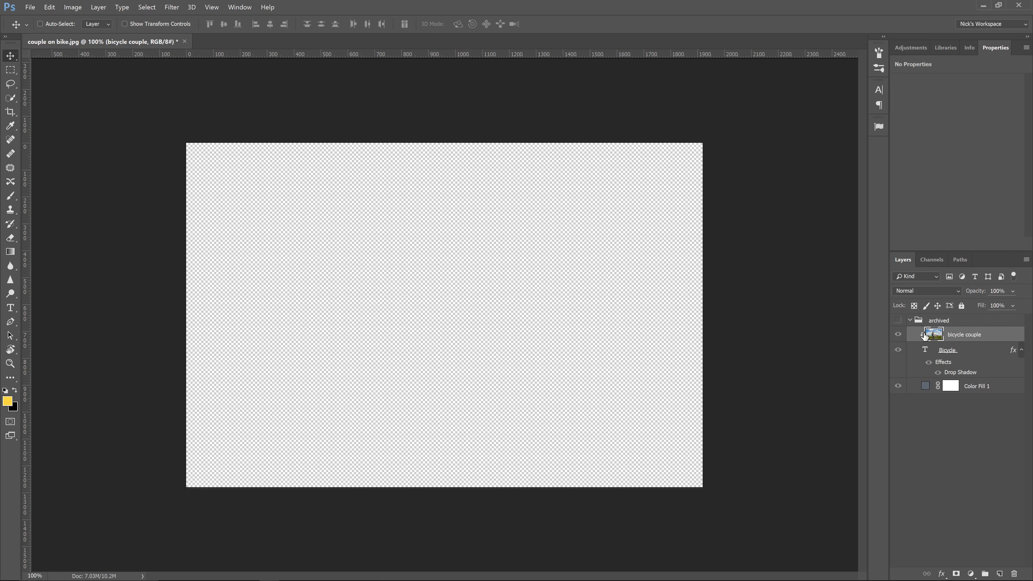
{"action": "left_click_drag", "start_coordinate": [924, 334], "coordinate": [970, 405]}
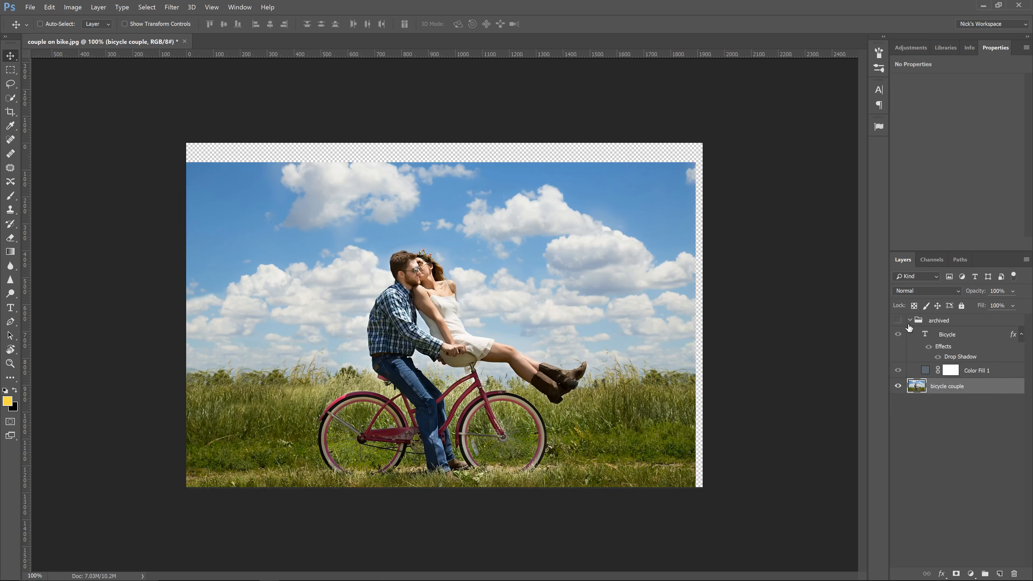
{"action": "left_click", "coordinate": [909, 321]}
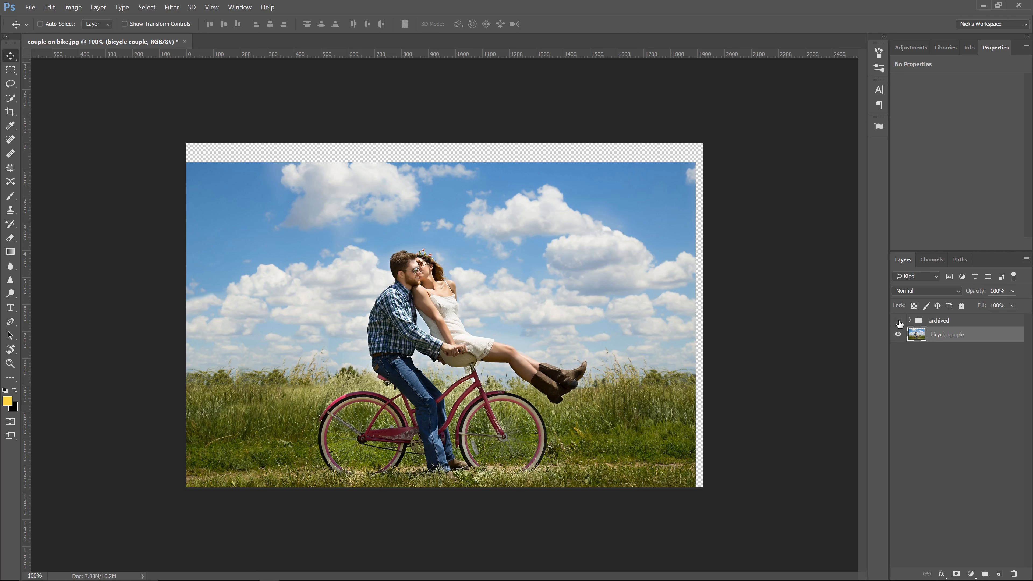
{"action": "left_click_drag", "start_coordinate": [513, 303], "coordinate": [519, 283]}
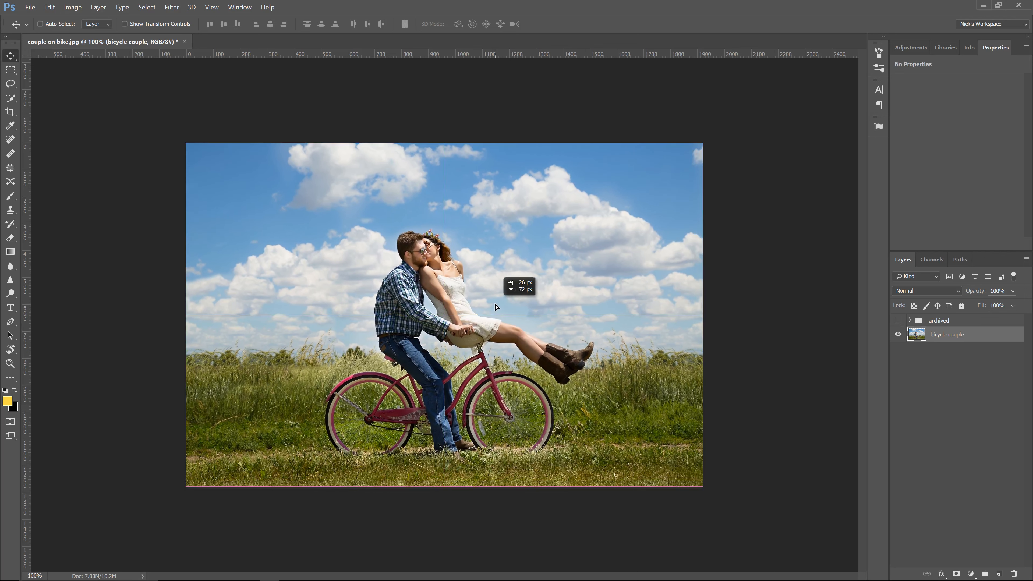
Step: Add a white Oswald Bold text layer reading "Bicycle" over the clouds beside the couple
{"action": "left_click", "coordinate": [953, 380]}
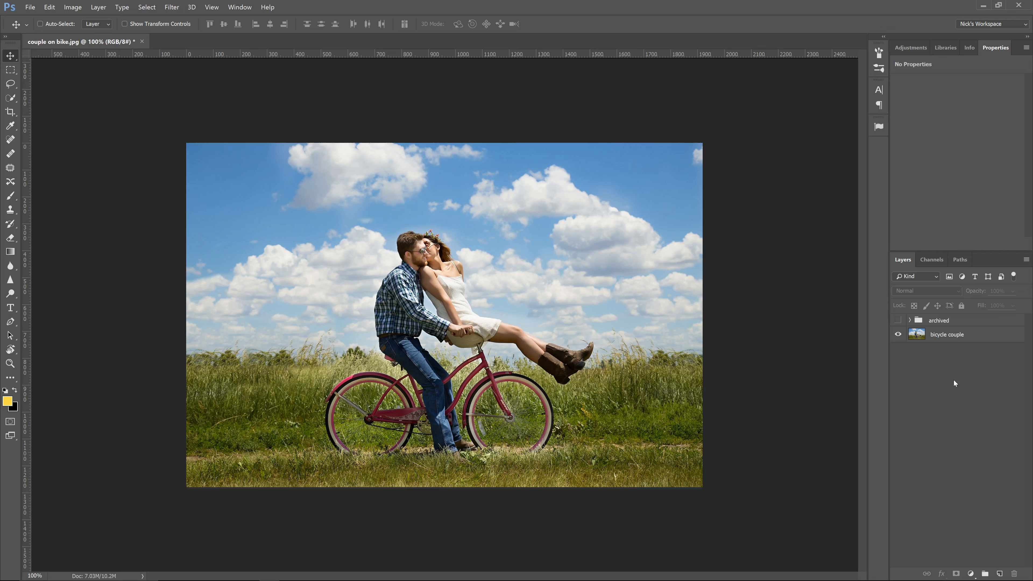
{"action": "key", "text": "t"}
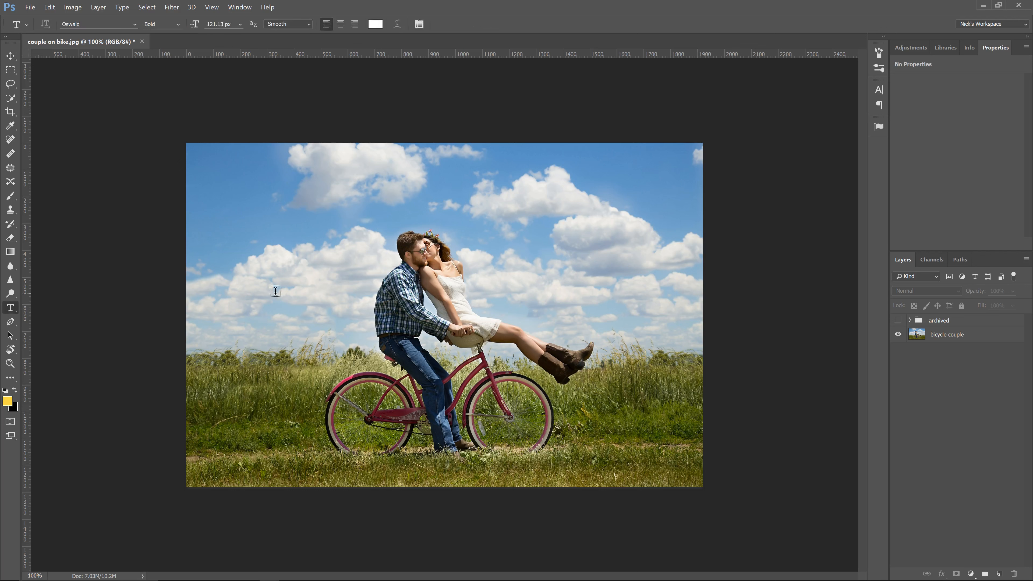
{"action": "left_click", "coordinate": [275, 291]}
{"action": "type", "text": "BIB"}
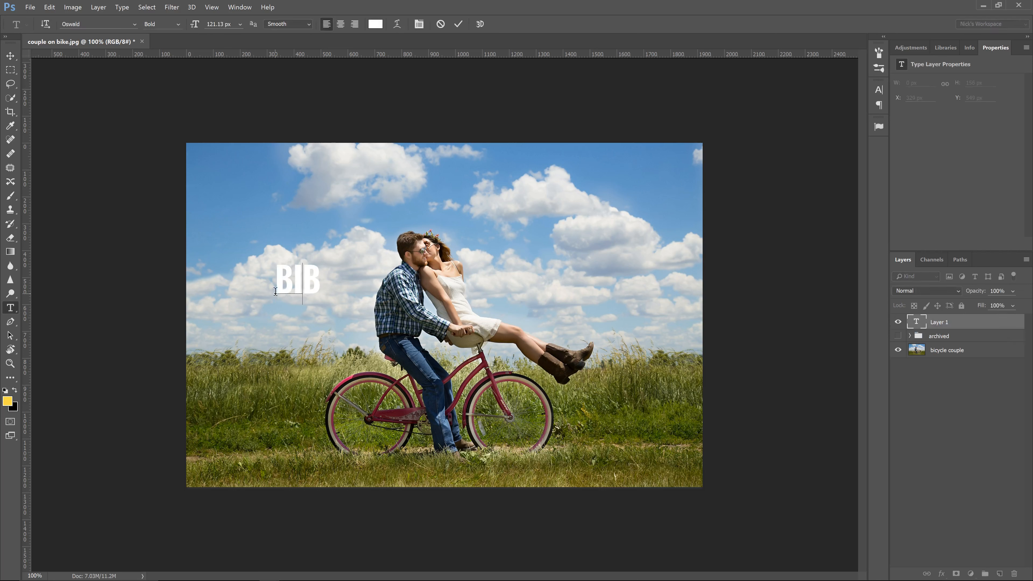
{"action": "key", "text": "BackSpace"}
{"action": "type", "text": "cycle"}
{"action": "key", "text": "ctrl+Return"}
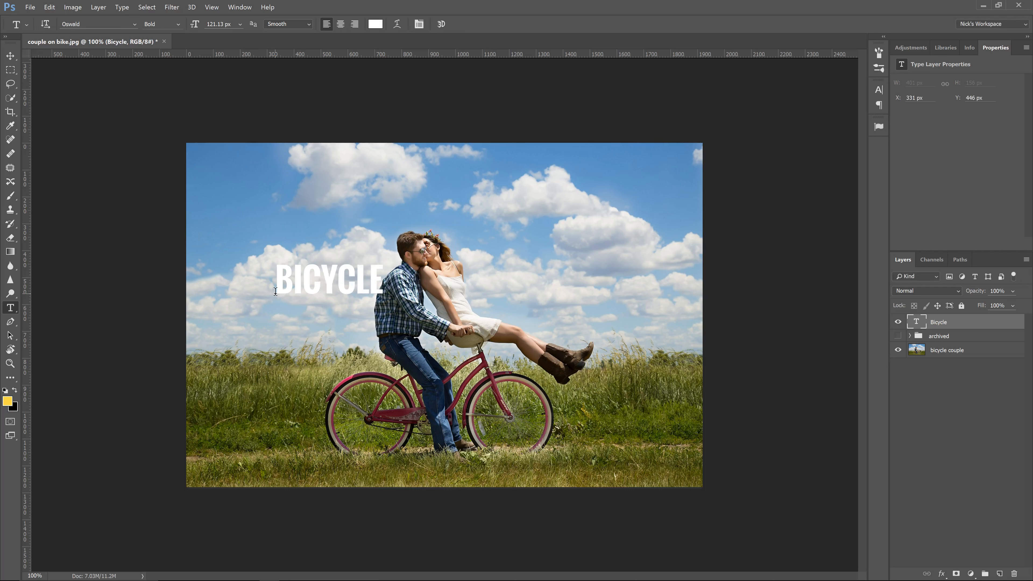
Step: Enlarge the Bicycle text to about 501 px and place it across the couple at about X 119 px, Y 339 px
{"action": "left_click_drag", "start_coordinate": [289, 293], "coordinate": [330, 304]}
{"action": "key", "text": "ctrl+t"}
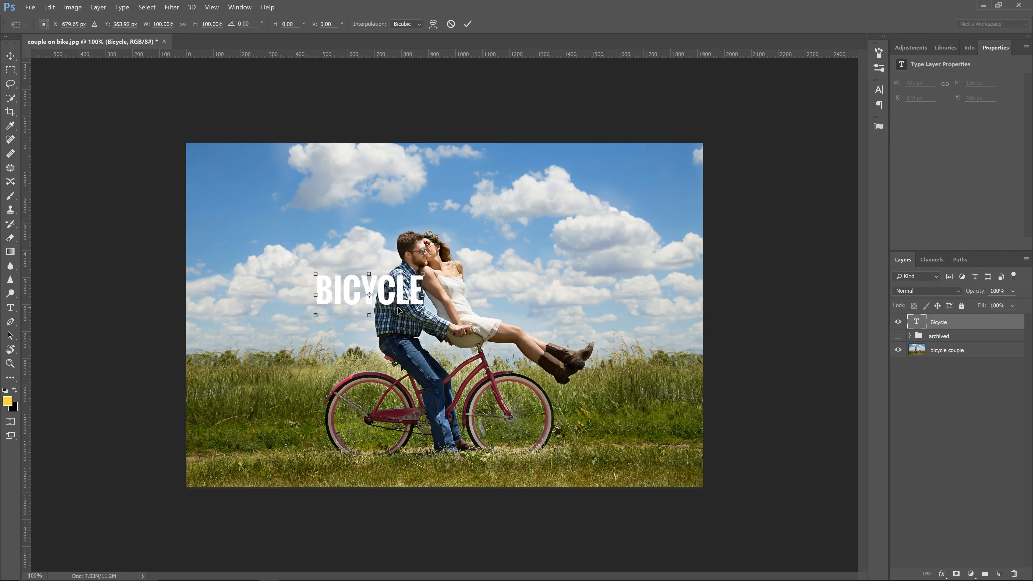
{"action": "left_click_drag", "start_coordinate": [420, 313], "coordinate": [547, 362]}
{"action": "key", "text": "Return"}
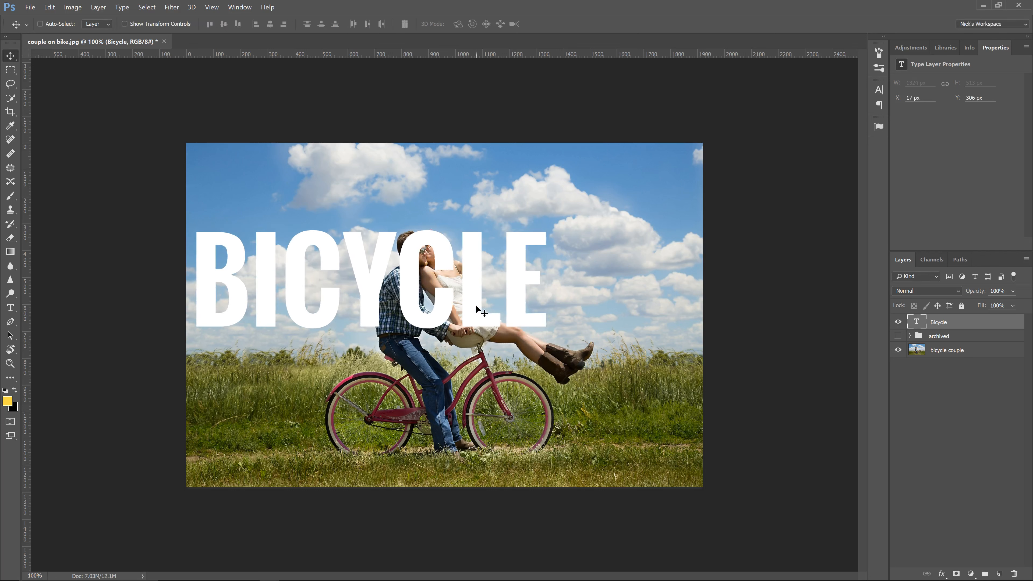
{"action": "left_click_drag", "start_coordinate": [475, 304], "coordinate": [536, 313]}
{"action": "key", "text": "ctrl+t"}
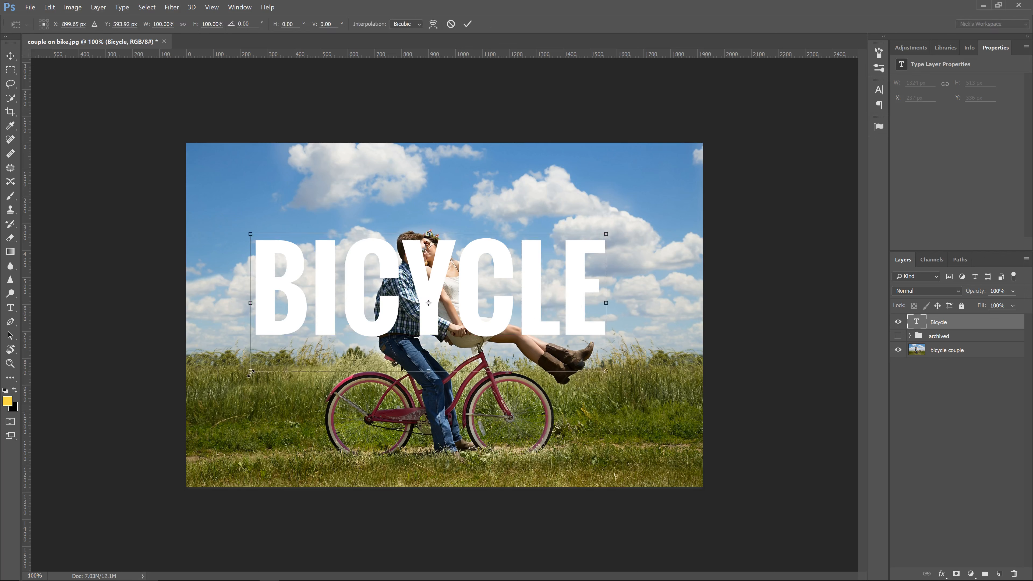
{"action": "left_click_drag", "start_coordinate": [251, 374], "coordinate": [213, 409]}
{"action": "key", "text": "Return"}
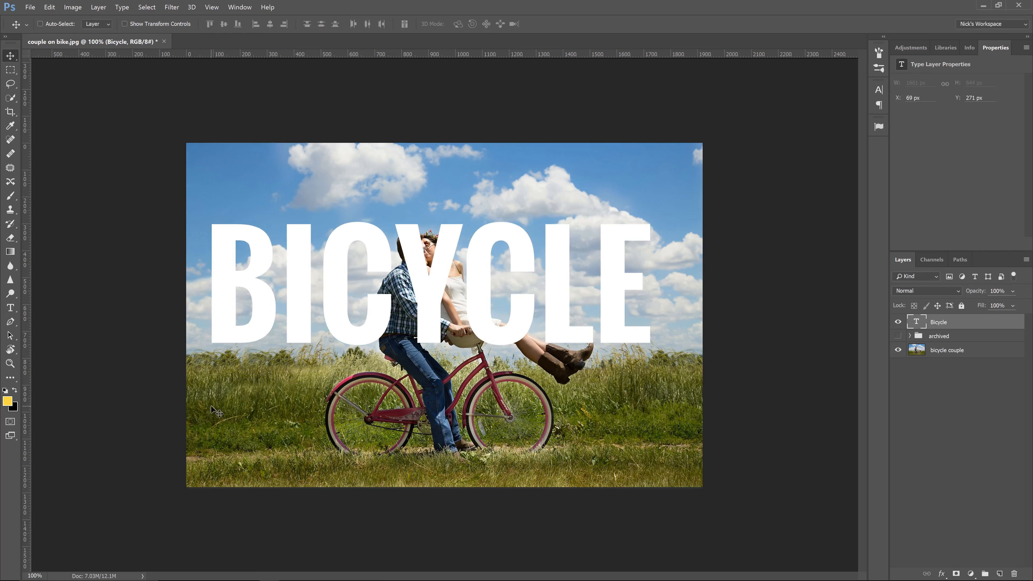
{"action": "left_click_drag", "start_coordinate": [428, 311], "coordinate": [439, 326]}
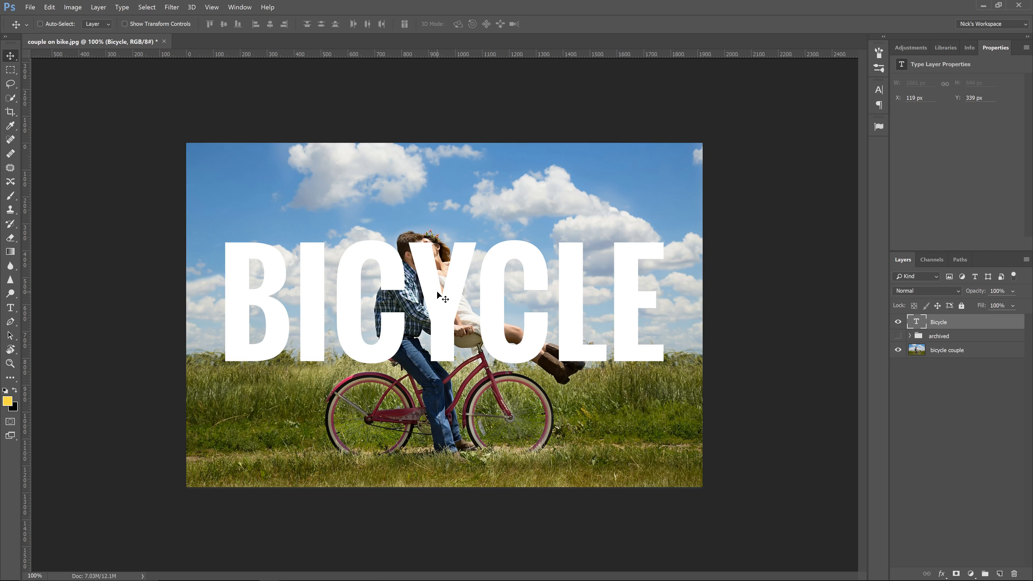
Step: Look through the fonts available for the Bicycle text layer
{"action": "left_click", "coordinate": [877, 93]}
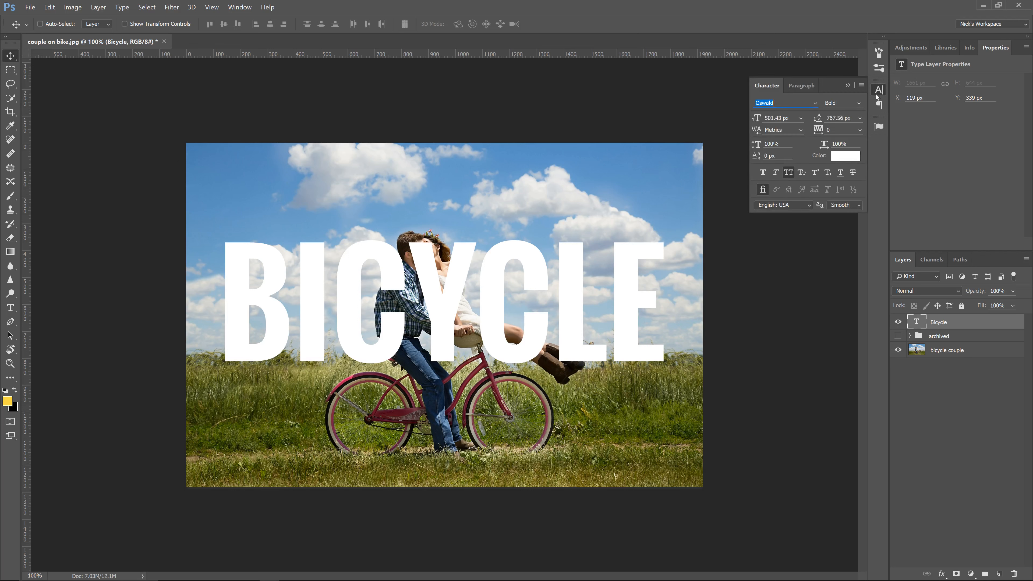
{"action": "left_click", "coordinate": [815, 103]}
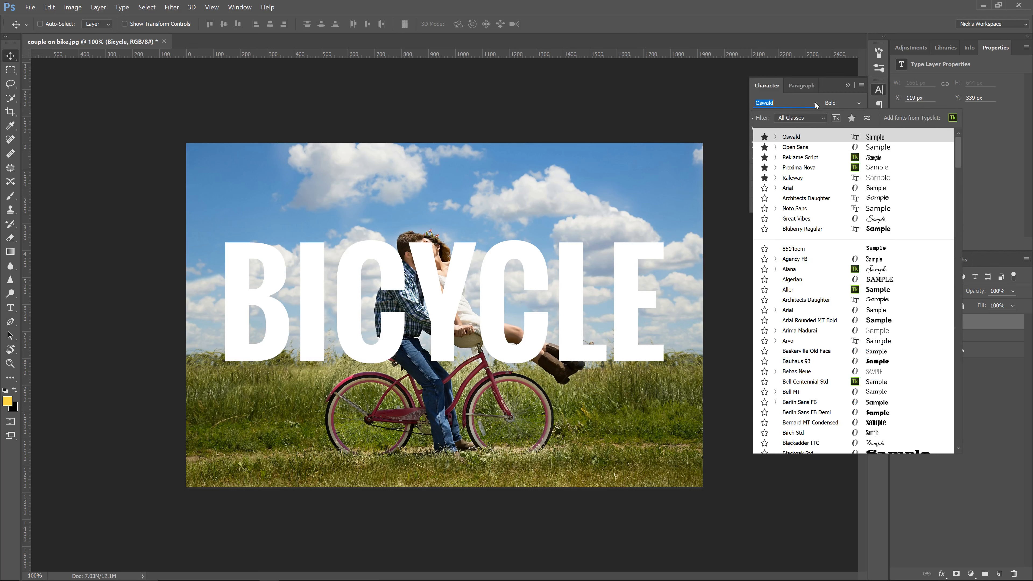
{"action": "key", "text": "Escape"}
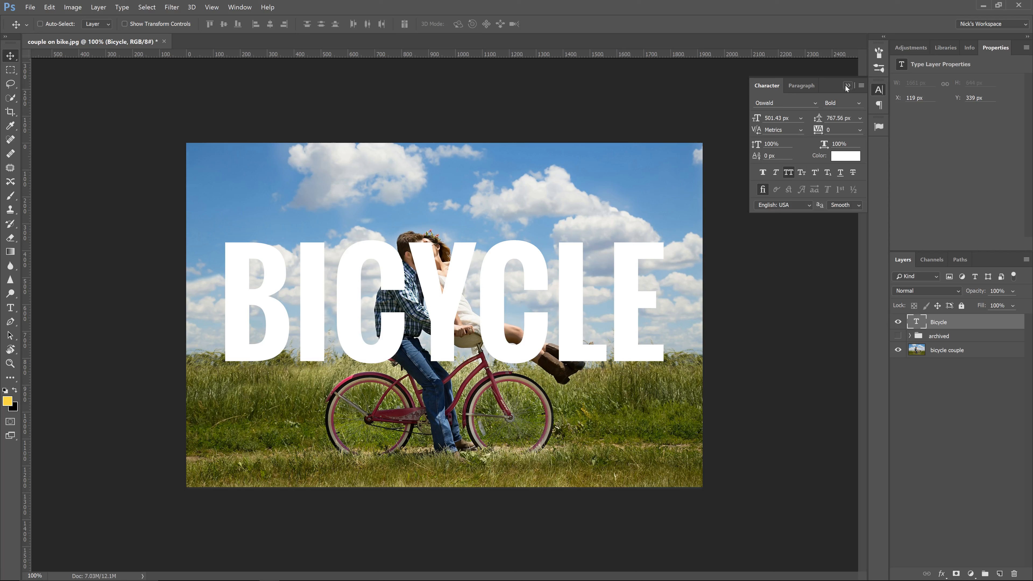
Step: Try the Light font style on the Bicycle text and return it to Bold
{"action": "left_click", "coordinate": [857, 104]}
{"action": "left_click", "coordinate": [845, 114]}
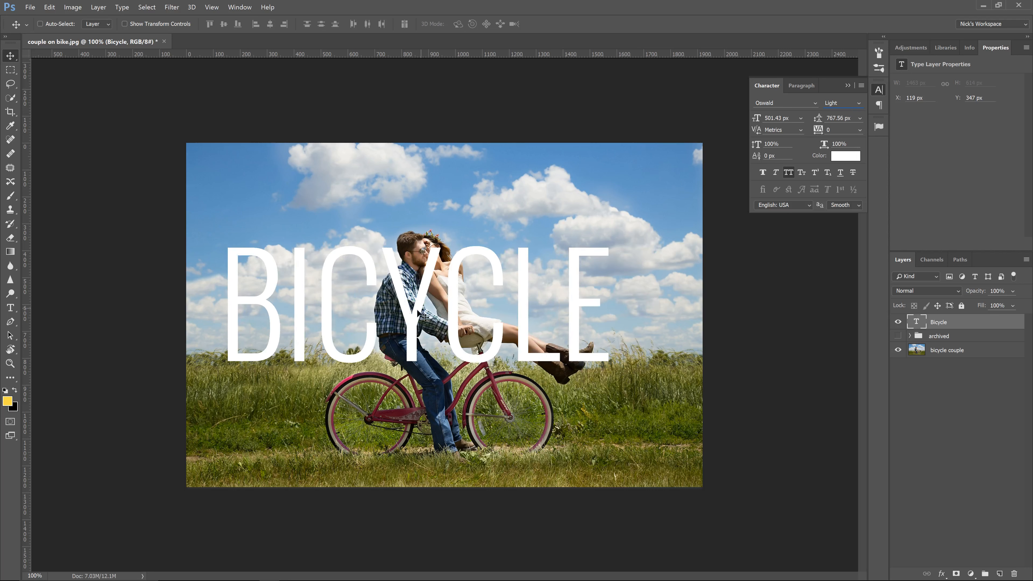
{"action": "mouse_move", "coordinate": [409, 310]}
{"action": "left_mouse_down"}
{"action": "mouse_move", "coordinate": [434, 300]}
{"action": "mouse_move", "coordinate": [423, 302]}
{"action": "left_mouse_up"}
{"action": "key", "text": "ctrl+z"}
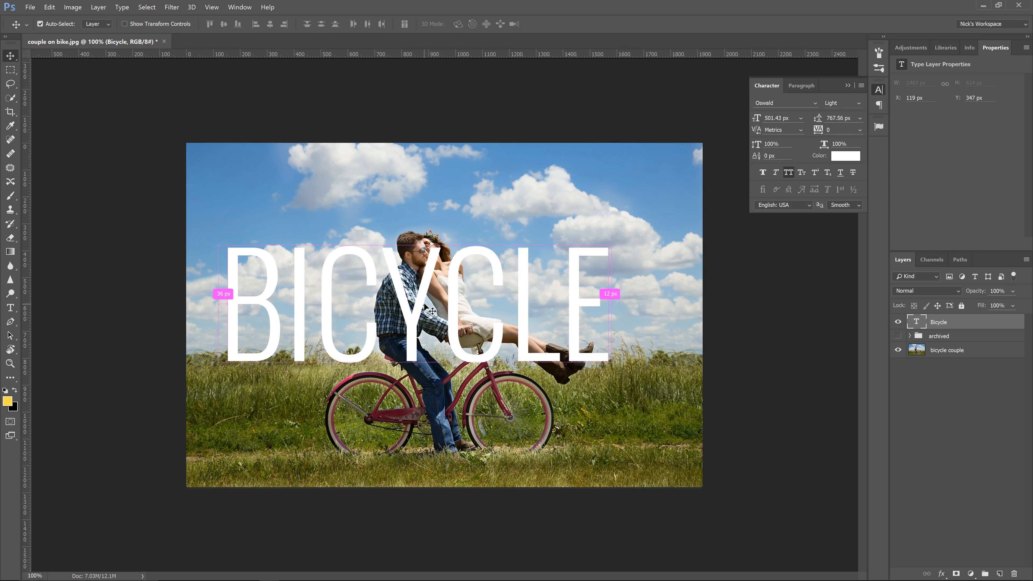
{"action": "left_click", "coordinate": [858, 104]}
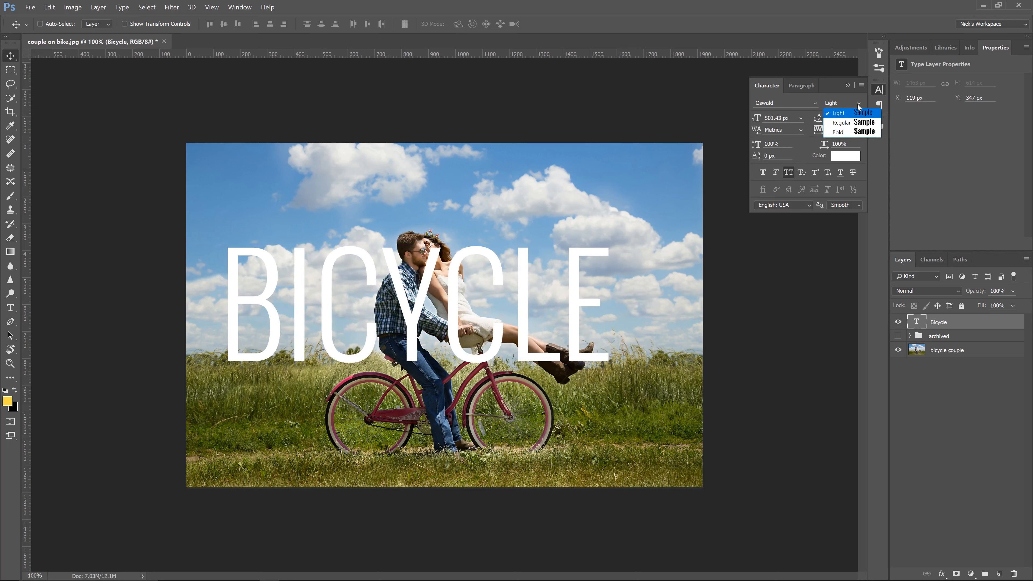
{"action": "left_click", "coordinate": [849, 131]}
{"action": "left_click", "coordinate": [848, 85]}
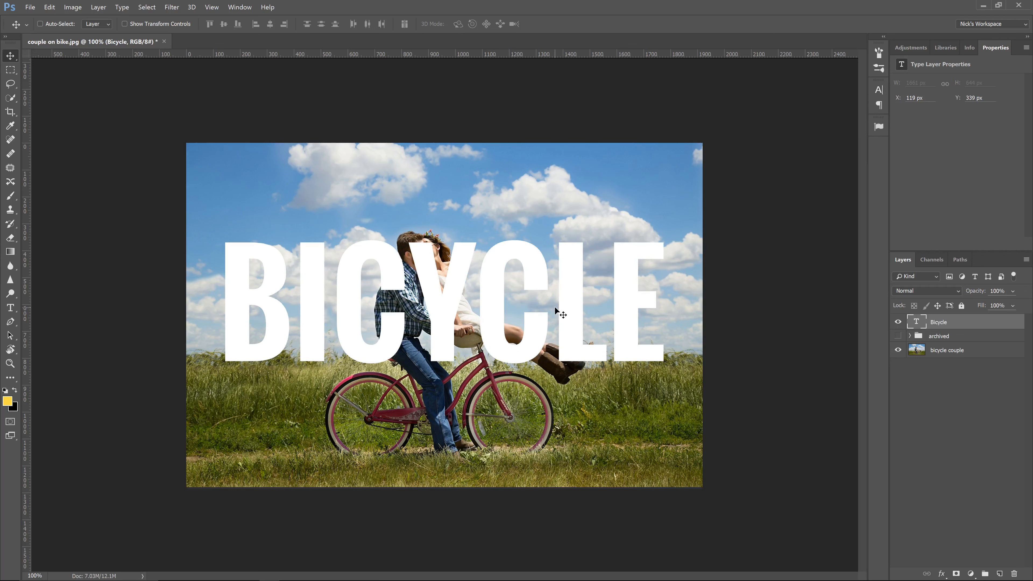
Step: Shift the Bicycle text slightly left and tighten the kerning between L and E and between C and L
{"action": "left_click_drag", "start_coordinate": [570, 303], "coordinate": [558, 307]}
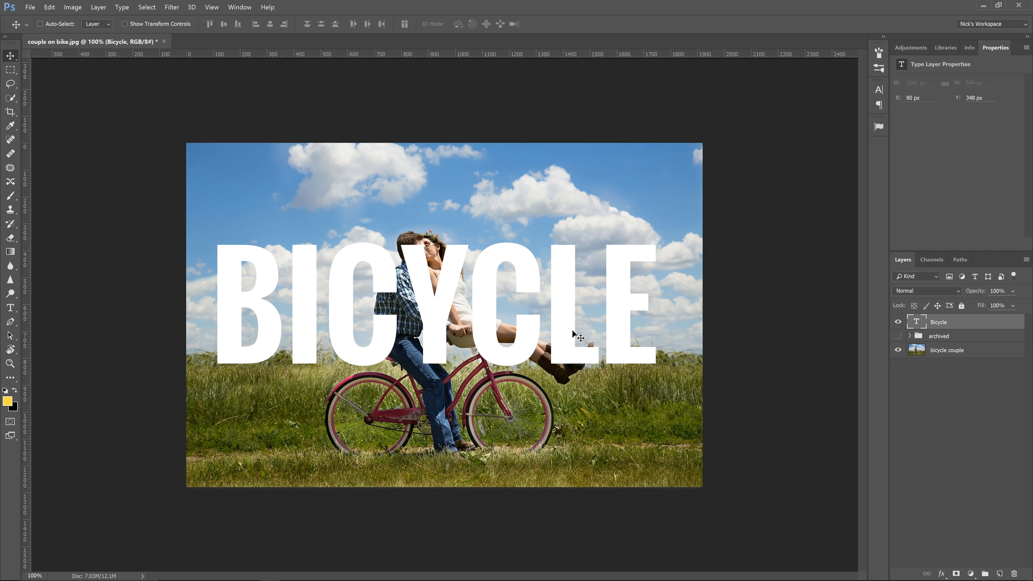
{"action": "key", "text": "t"}
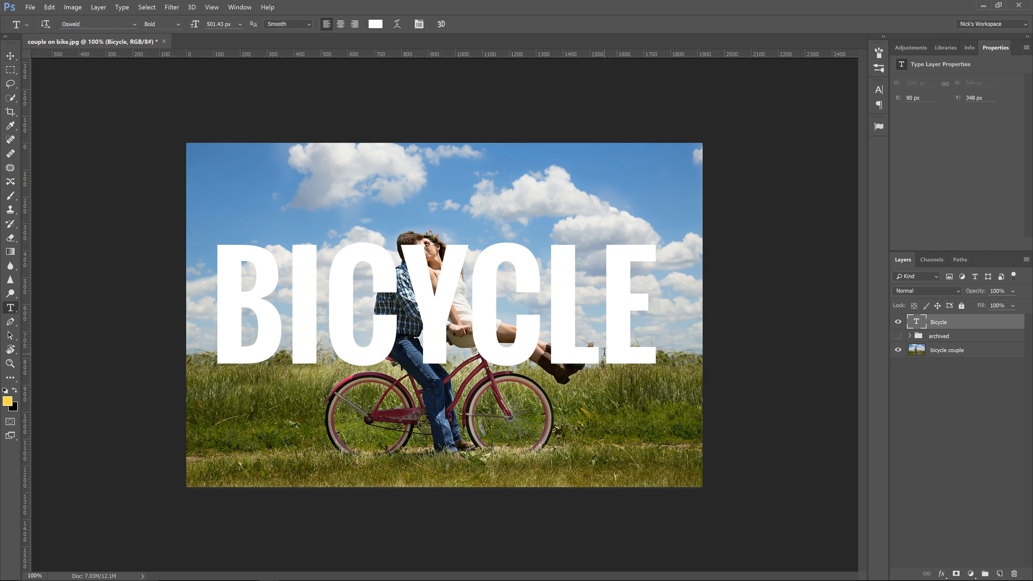
{"action": "left_click", "coordinate": [601, 351]}
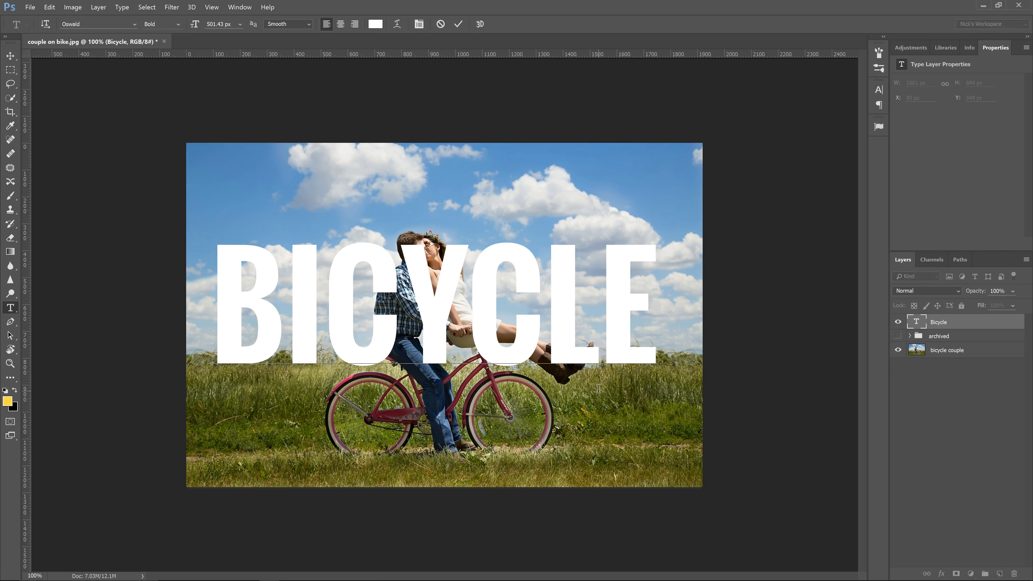
{"action": "key", "text": "alt+Left"}
{"action": "key", "text": "alt+Left"}
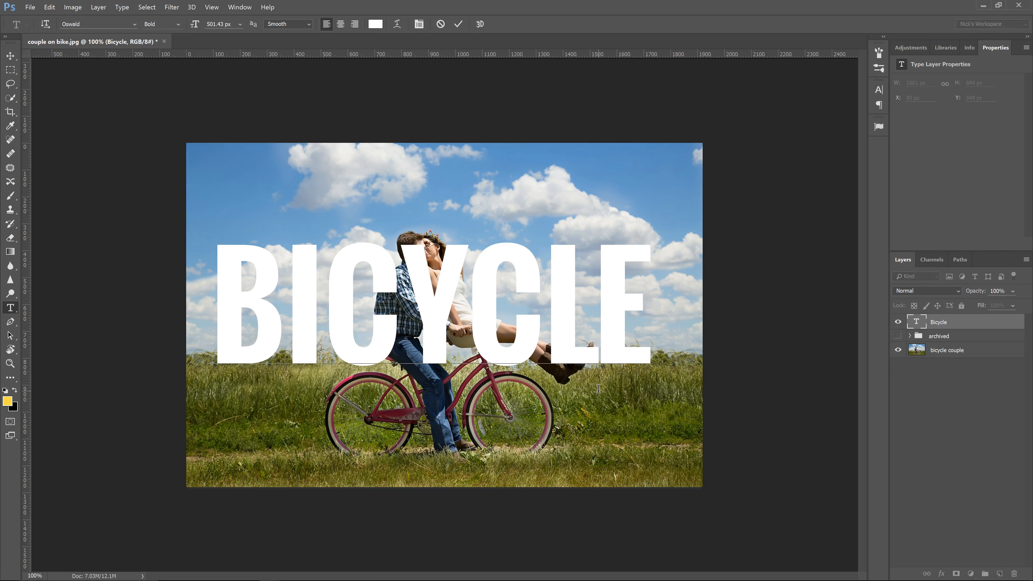
{"action": "left_click", "coordinate": [545, 368]}
{"action": "key", "text": "alt+Left"}
{"action": "key", "text": "alt+Left"}
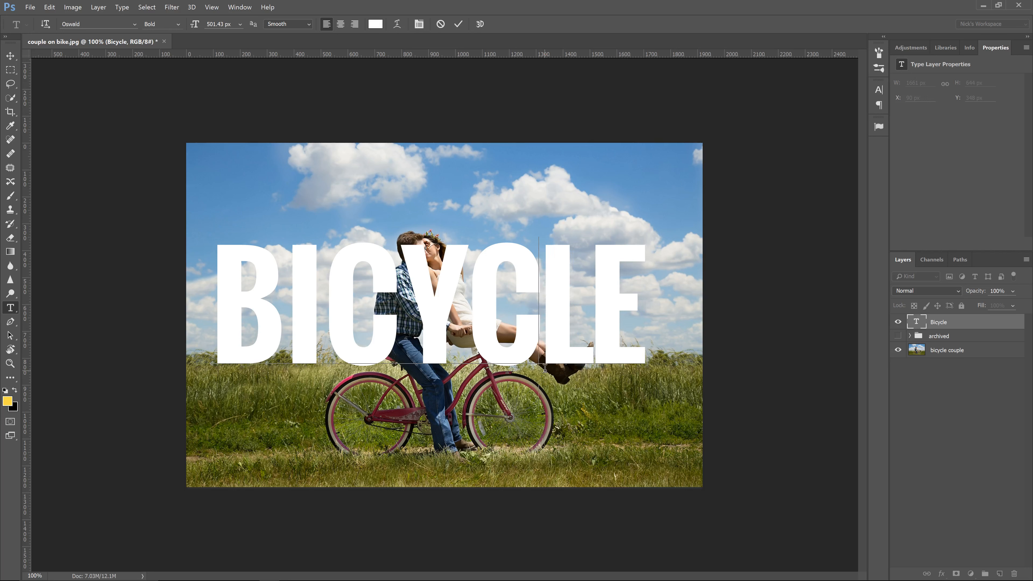
{"action": "key", "text": "alt+Left"}
Step: Tighten the kerning on both sides of the Y, between Y and the second C and between the first C and Y
{"action": "left_click", "coordinate": [474, 345]}
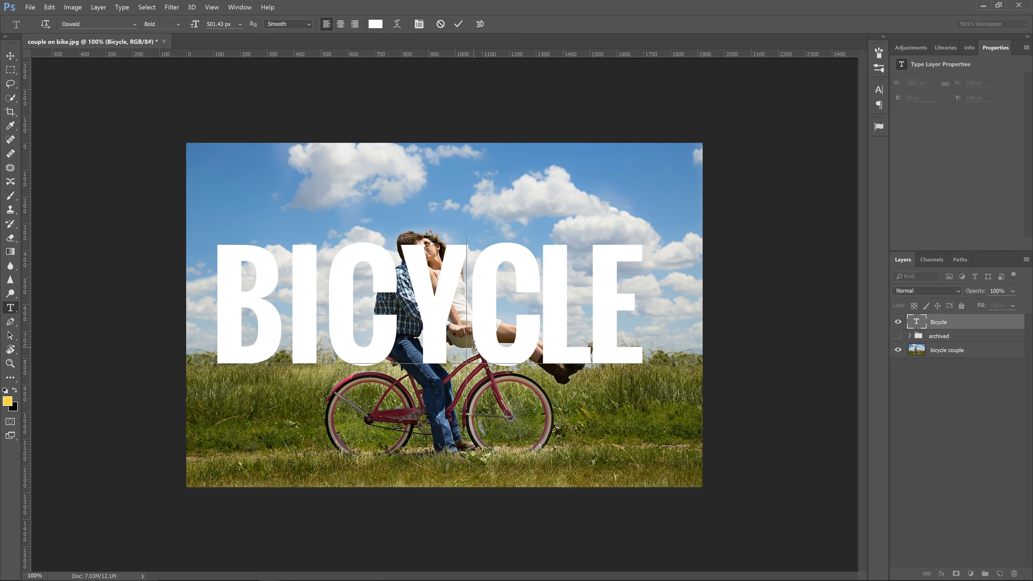
{"action": "key", "text": "alt+Left"}
{"action": "key", "text": "alt+Left"}
{"action": "key", "text": "alt+Left"}
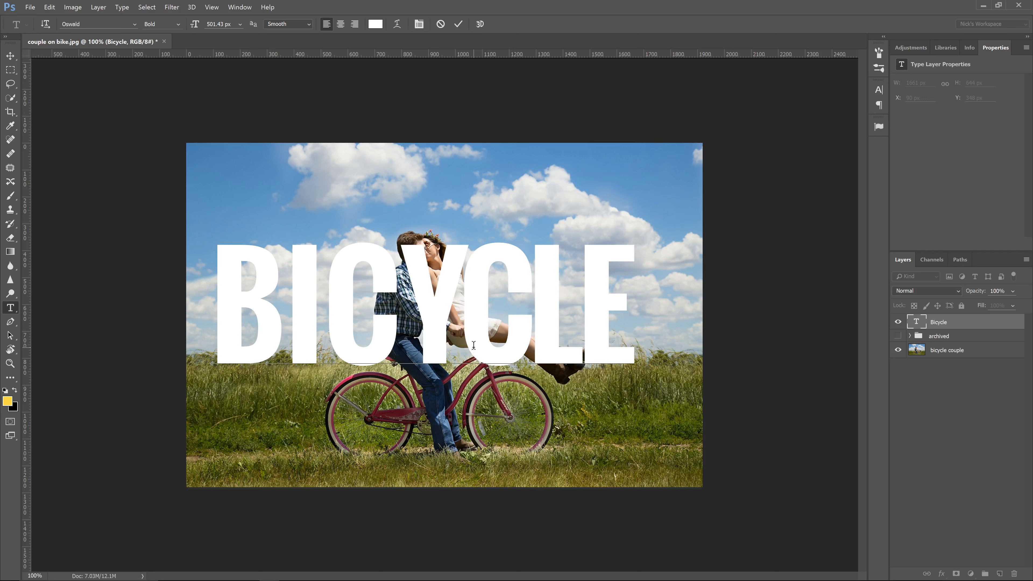
{"action": "left_click", "coordinate": [415, 312]}
{"action": "key", "text": "alt+Left"}
{"action": "key", "text": "alt+Left"}
{"action": "key", "text": "alt+Left"}
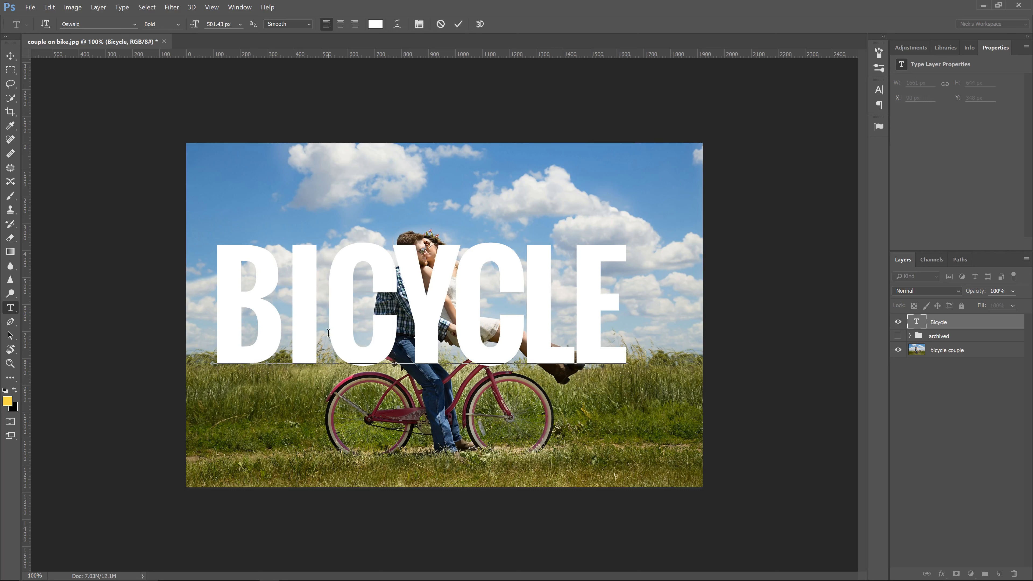
Step: Tighten the kerning between I and the first C and between B and I, finishing the text edit
{"action": "left_click", "coordinate": [317, 335]}
{"action": "key", "text": "alt+Left"}
{"action": "key", "text": "alt+Left"}
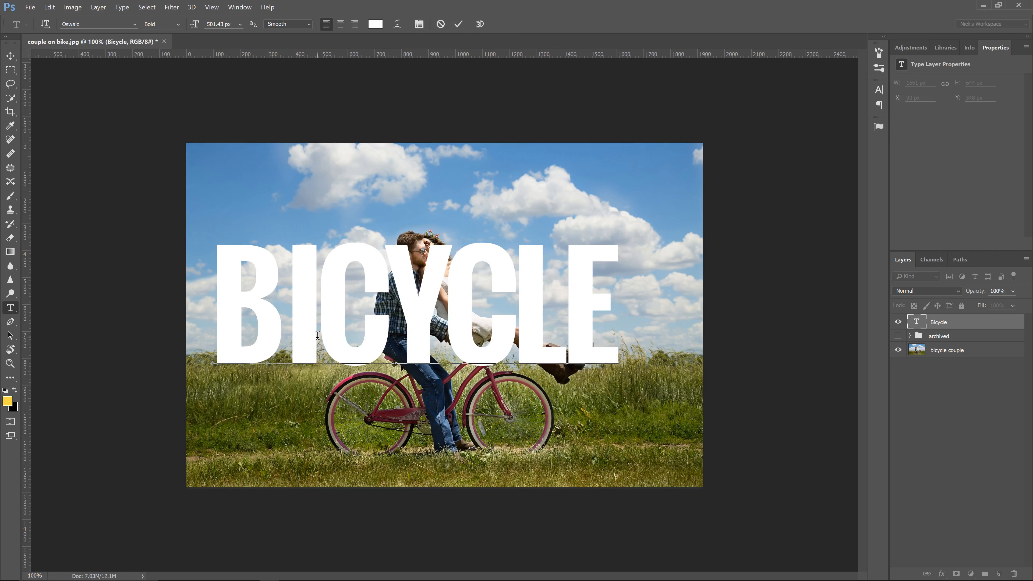
{"action": "left_click", "coordinate": [294, 330]}
{"action": "key", "text": "alt+Left"}
{"action": "key", "text": "alt+Left"}
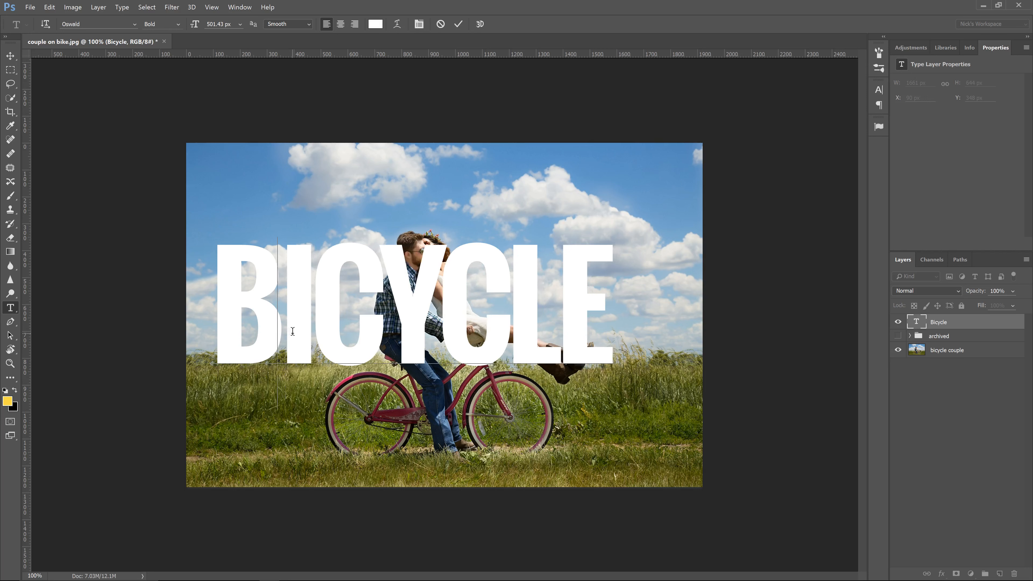
{"action": "key", "text": "alt+Left"}
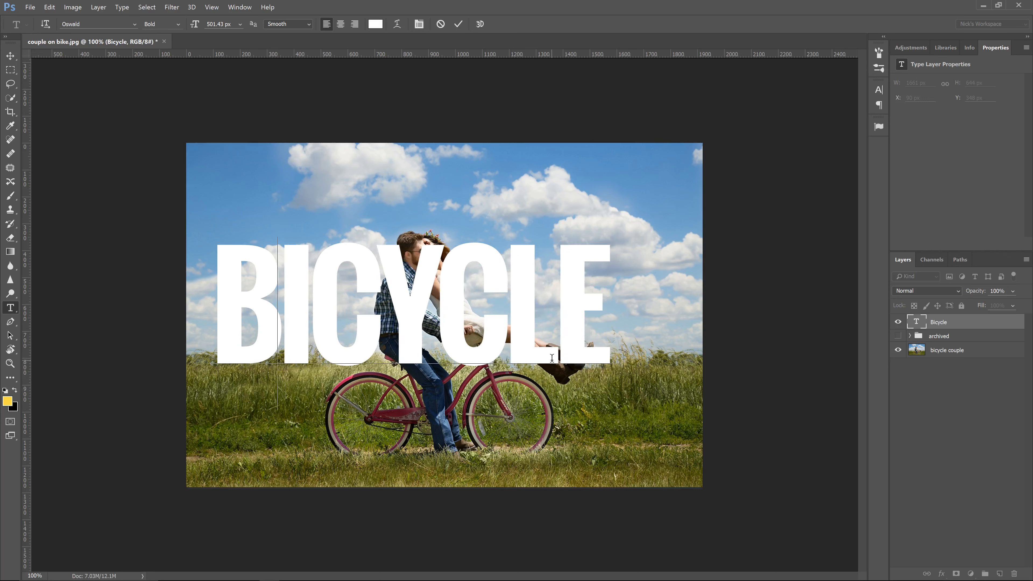
{"action": "key", "text": "ctrl+Return"}
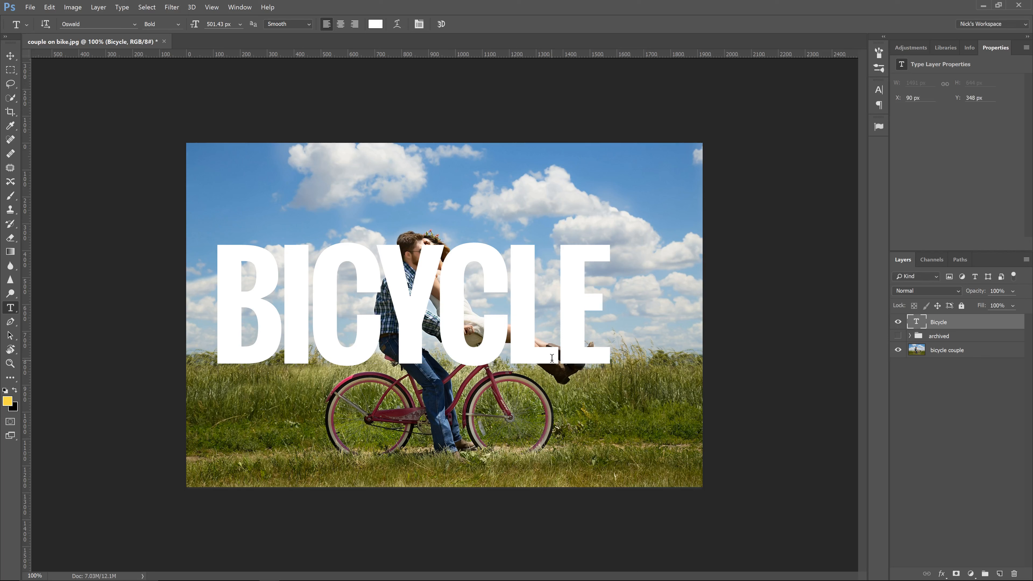
Step: Move the kerned word across the couple to about X 177 px, Y 318 px
{"action": "key", "text": "v"}
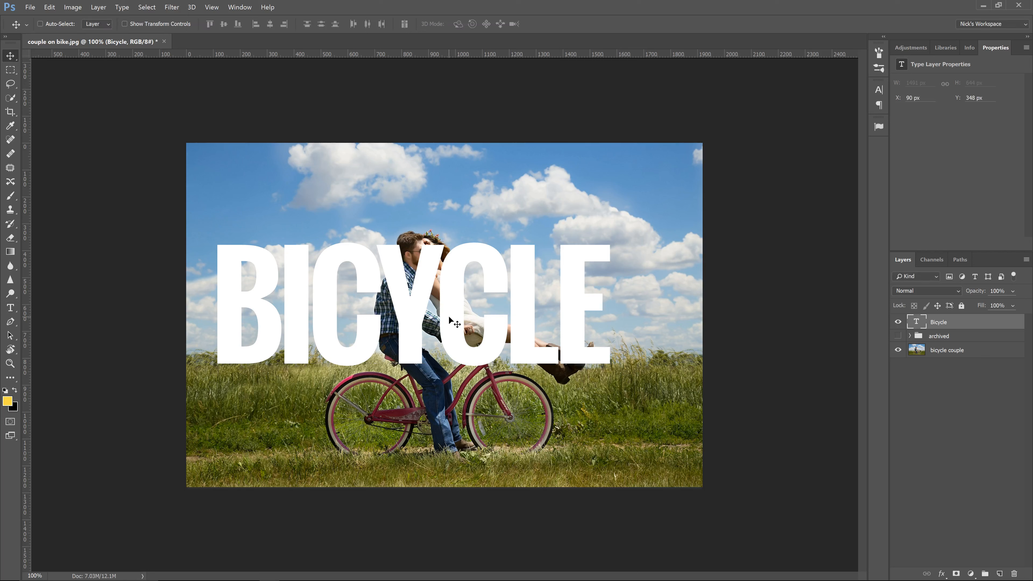
{"action": "left_click_drag", "start_coordinate": [449, 316], "coordinate": [472, 308]}
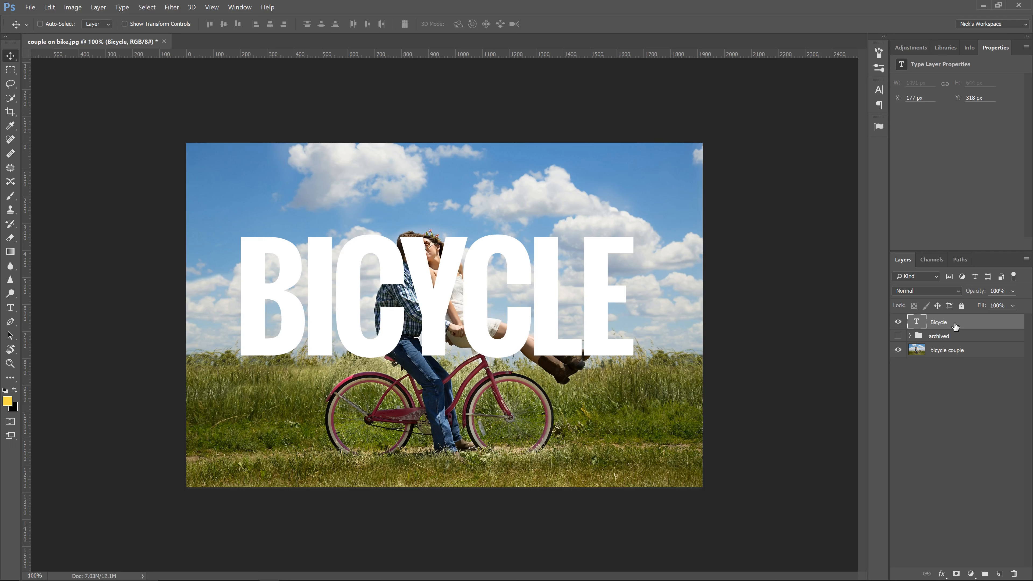
Step: Clip the bicycle couple photo layer to the Bicycle text from directly above it and shift the photo within the letters
{"action": "left_click_drag", "start_coordinate": [944, 351], "coordinate": [949, 318]}
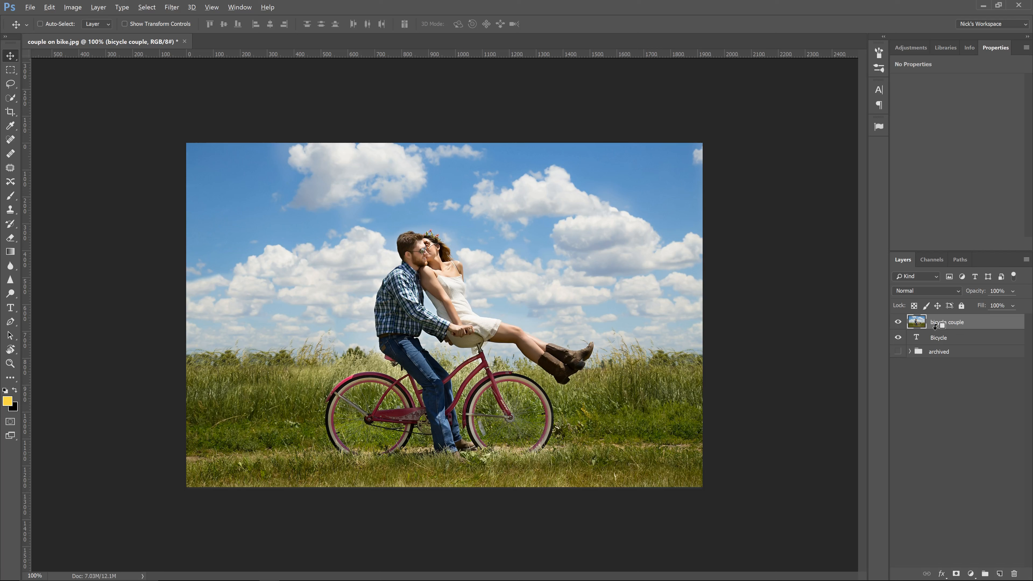
{"action": "left_click", "coordinate": [935, 326], "text": "alt"}
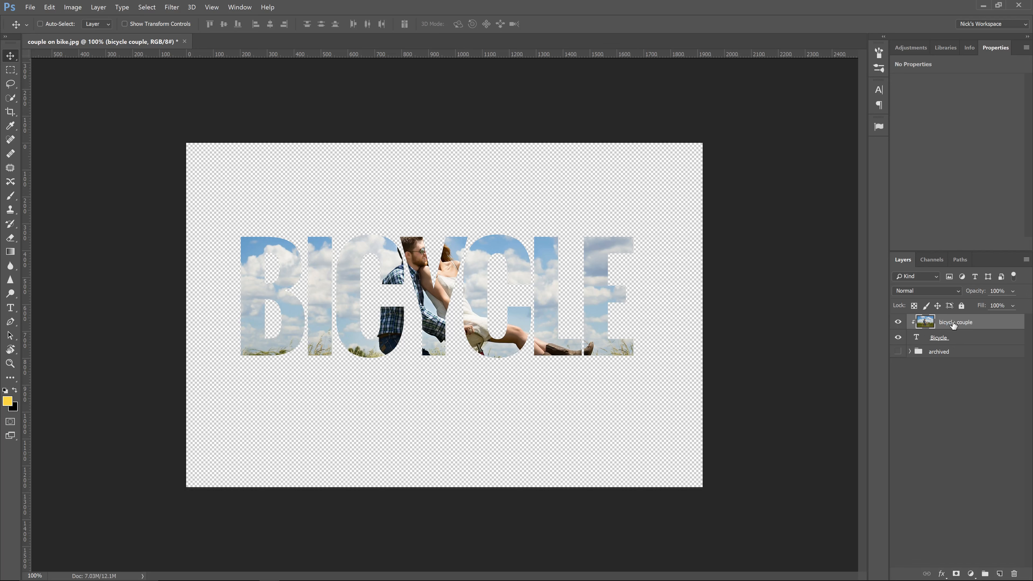
{"action": "left_click_drag", "start_coordinate": [559, 296], "coordinate": [539, 335]}
{"action": "left_click_drag", "start_coordinate": [430, 339], "coordinate": [488, 301]}
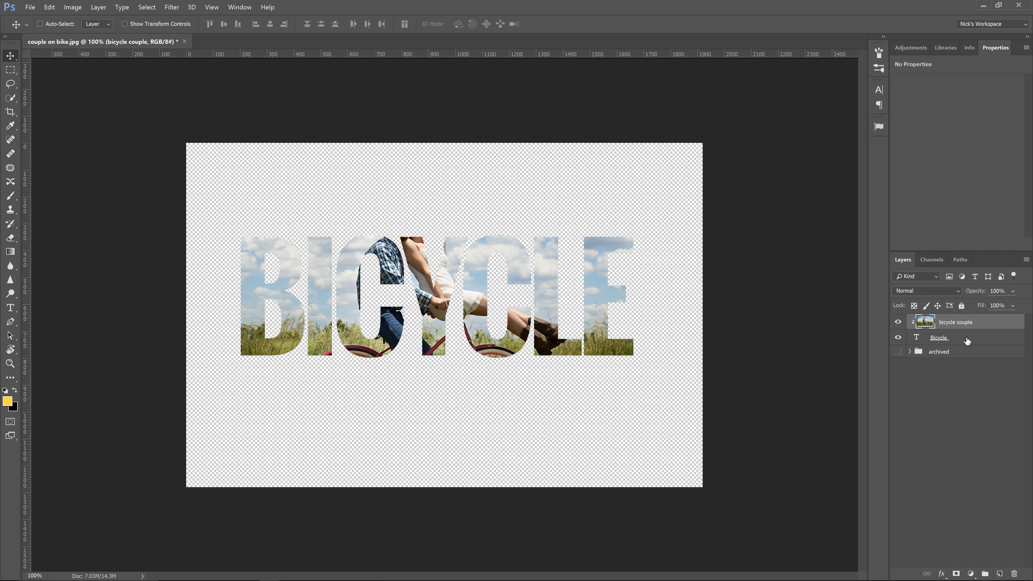
Step: Try moving the Bicycle text and its clipped photo together
{"action": "left_click", "coordinate": [966, 340]}
{"action": "left_click_drag", "start_coordinate": [516, 333], "coordinate": [499, 315]}
{"action": "key", "text": "ctrl+z"}
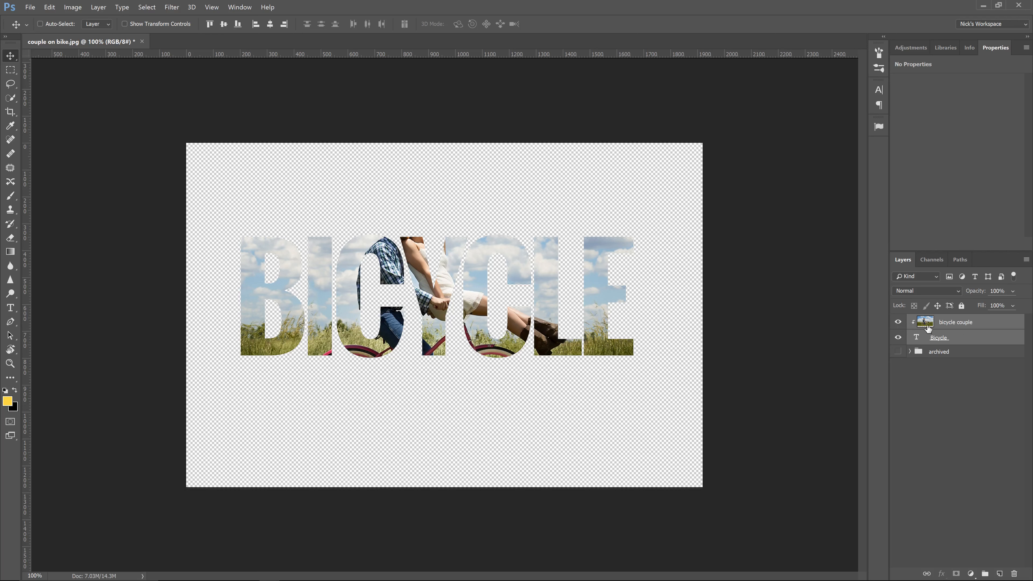
Step: Reposition only the clipped photo so the couple's faces and upper bodies show through the middle letters
{"action": "left_click", "coordinate": [955, 322]}
{"action": "left_click_drag", "start_coordinate": [508, 294], "coordinate": [498, 327]}
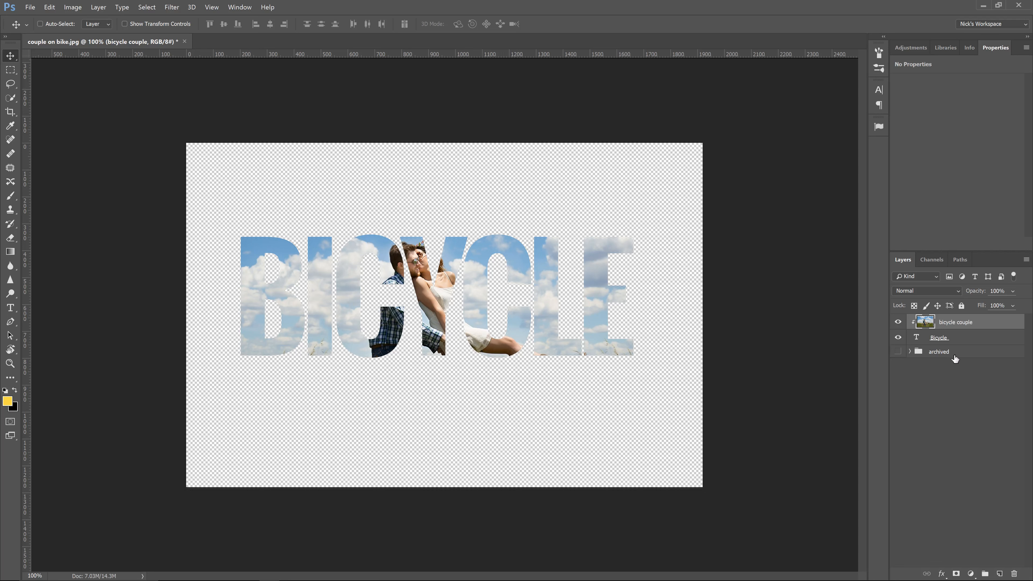
Step: Add a white (ffffff) solid color fill layer and place it beneath the Bicycle text as the background
{"action": "left_click", "coordinate": [962, 339]}
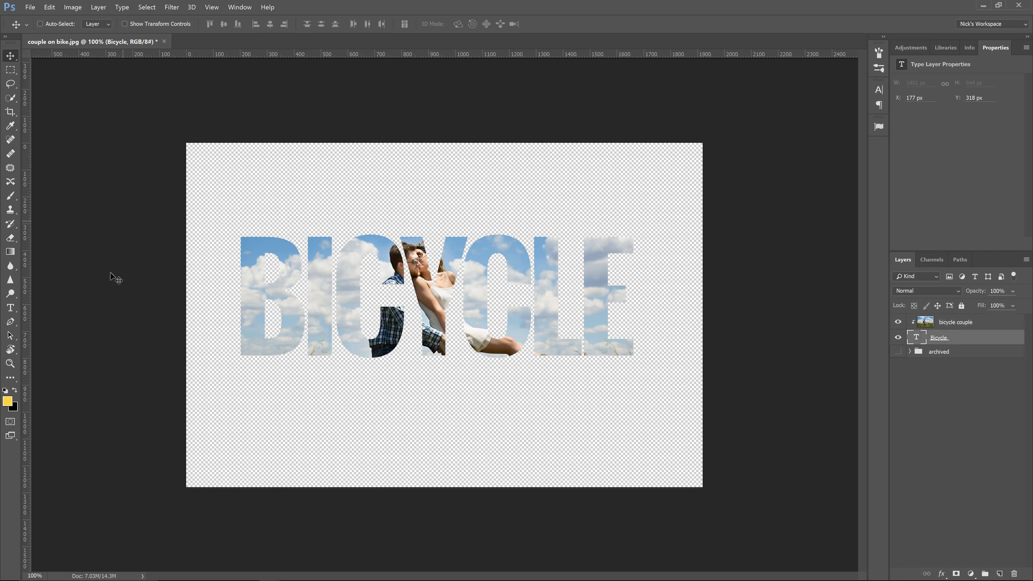
{"action": "left_click", "coordinate": [967, 572]}
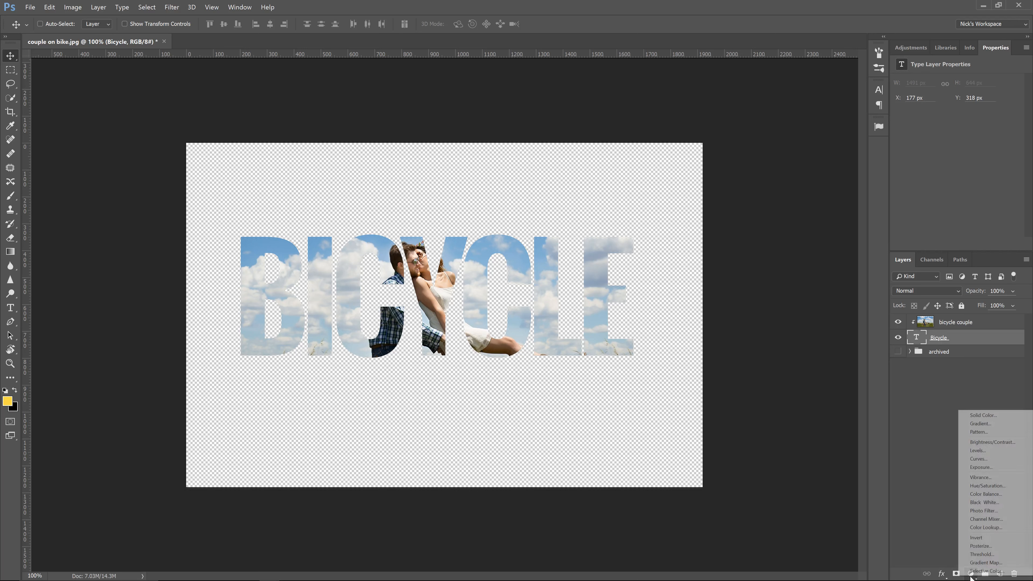
{"action": "left_click", "coordinate": [986, 416]}
{"action": "left_click_drag", "start_coordinate": [800, 394], "coordinate": [651, 313]}
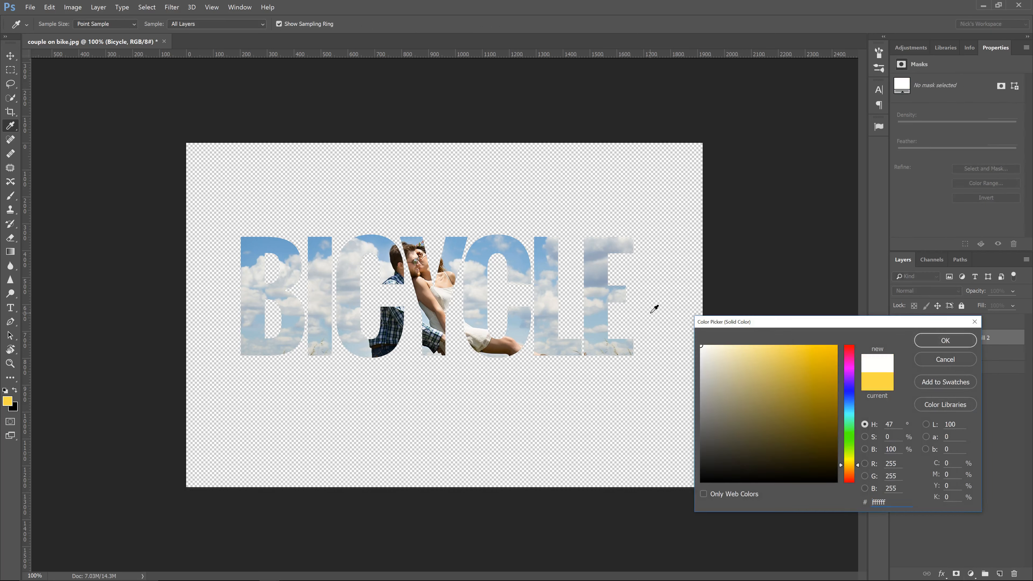
{"action": "left_click", "coordinate": [929, 344]}
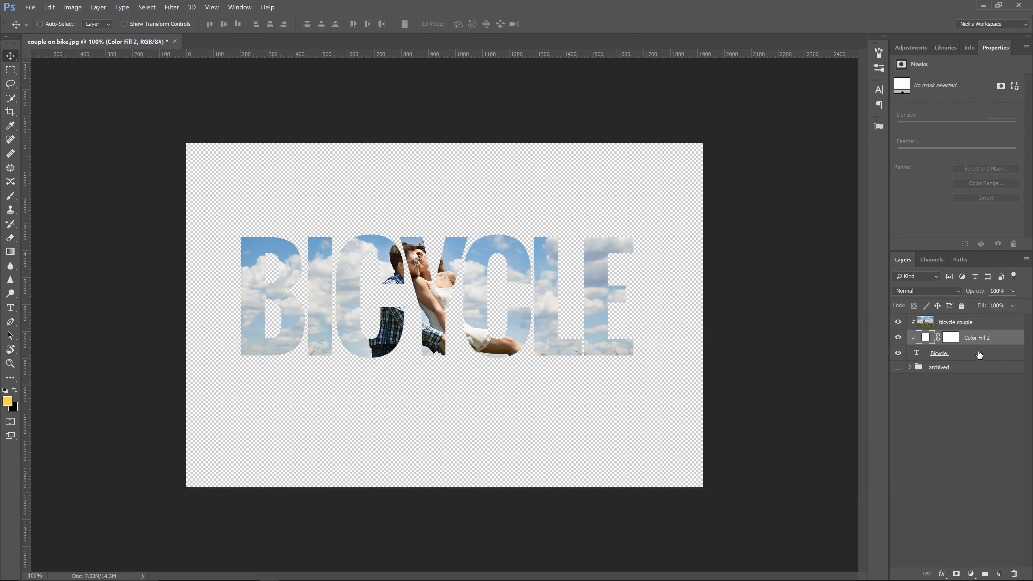
{"action": "left_click_drag", "start_coordinate": [986, 341], "coordinate": [986, 361]}
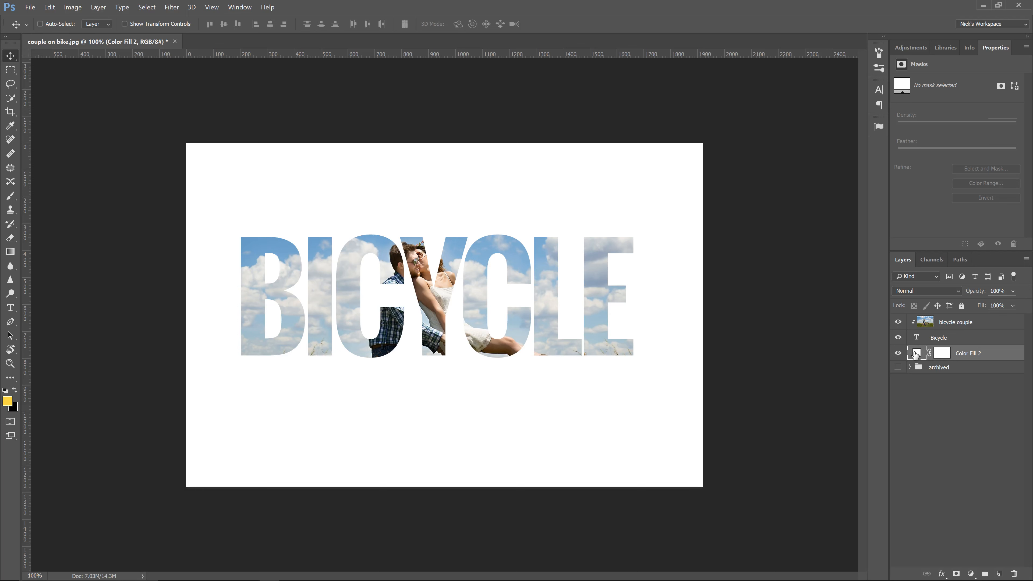
Step: Recolor the background fill by sampling several tones from the photo, settling on the reddish brown skin tone 9f6454
{"action": "double_click", "coordinate": [915, 354]}
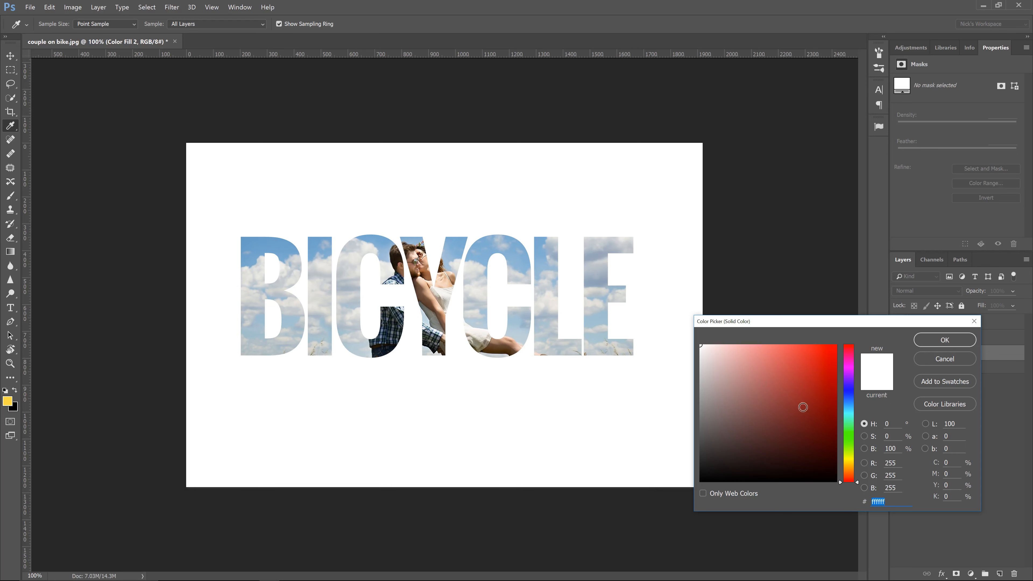
{"action": "left_click", "coordinate": [496, 346]}
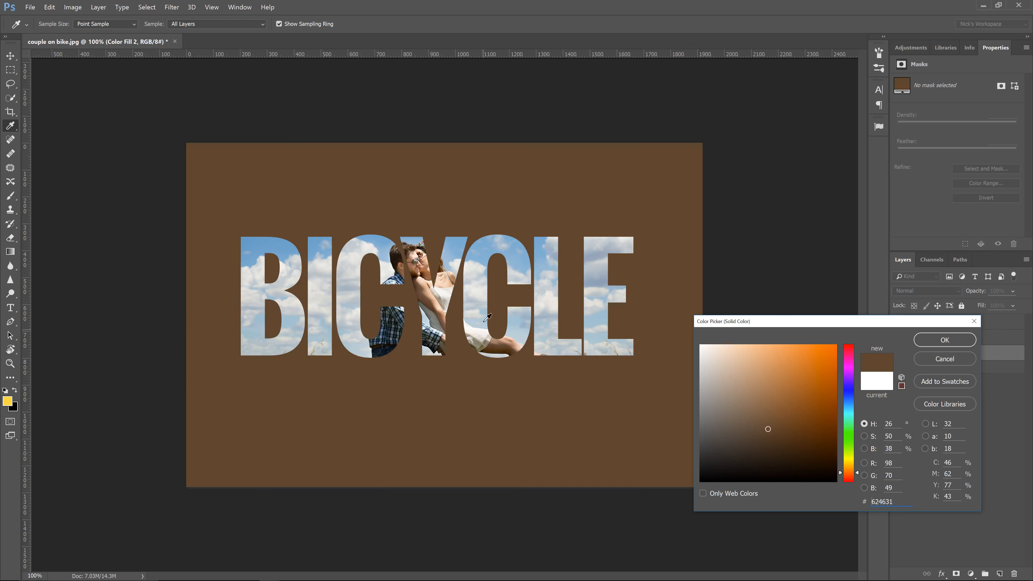
{"action": "left_click", "coordinate": [442, 247]}
{"action": "left_click", "coordinate": [381, 244]}
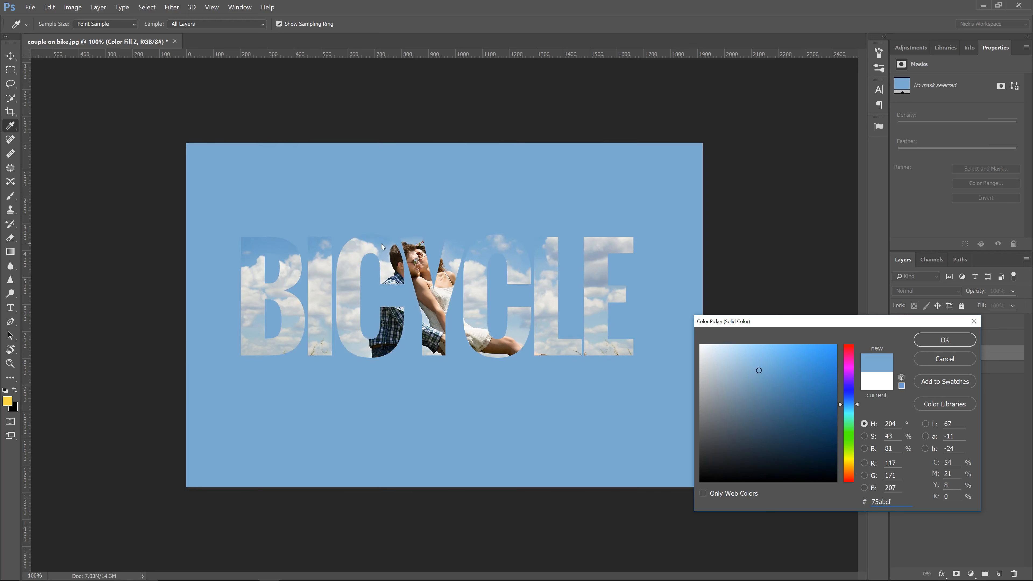
{"action": "left_click", "coordinate": [352, 255]}
{"action": "left_click", "coordinate": [400, 322]}
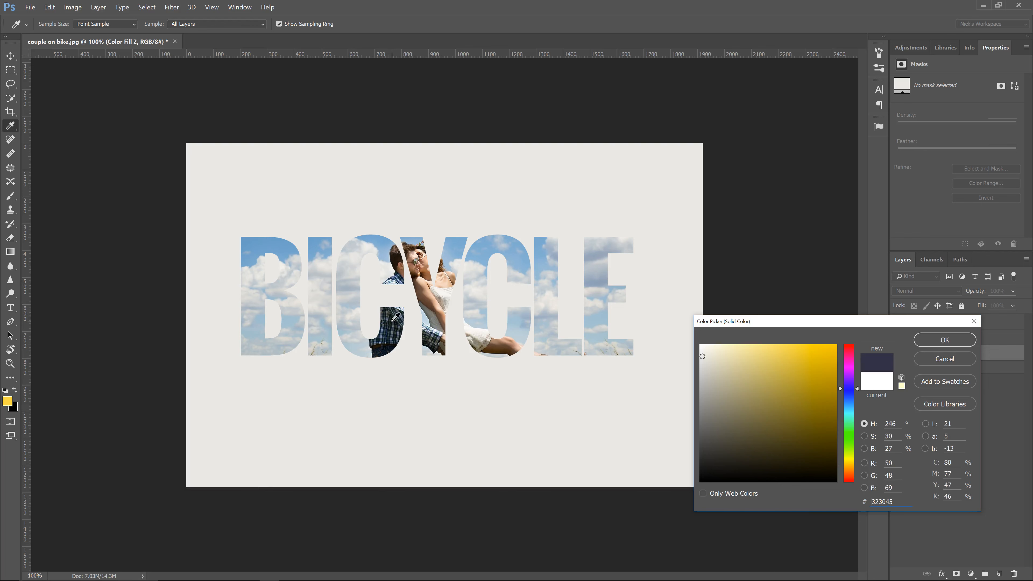
{"action": "left_click", "coordinate": [433, 302]}
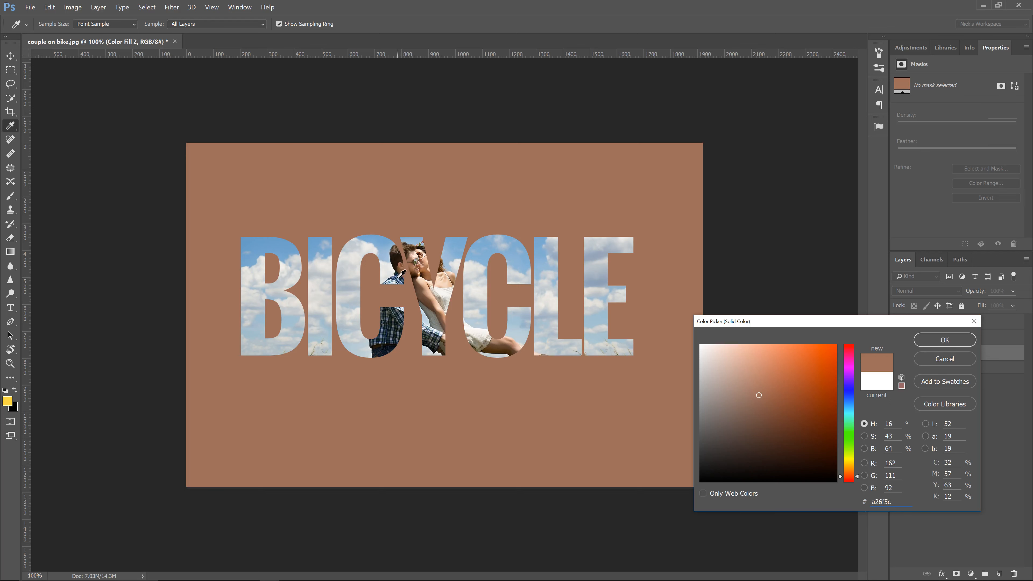
{"action": "left_click", "coordinate": [391, 282]}
{"action": "left_click", "coordinate": [425, 294]}
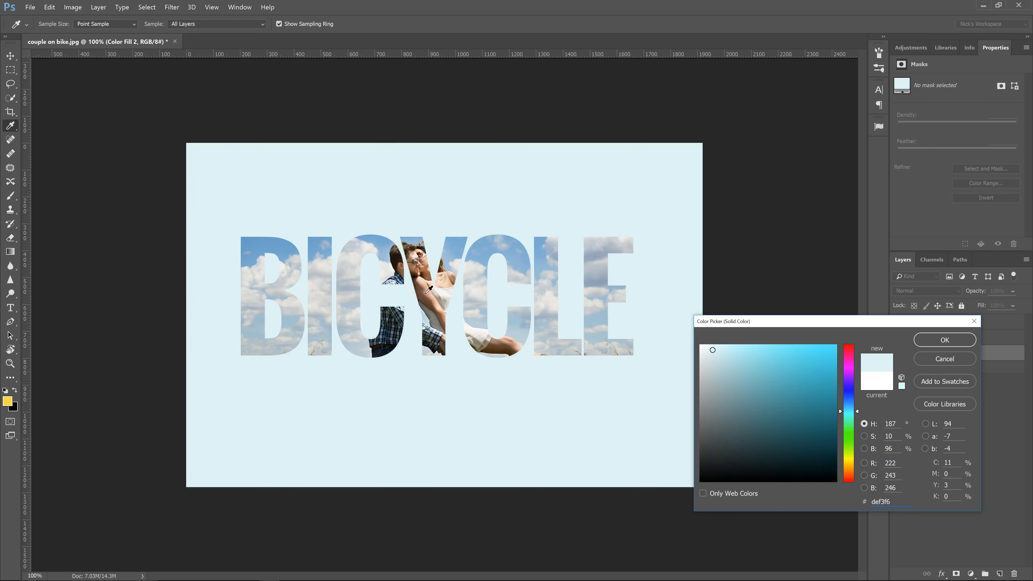
{"action": "left_click", "coordinate": [428, 303]}
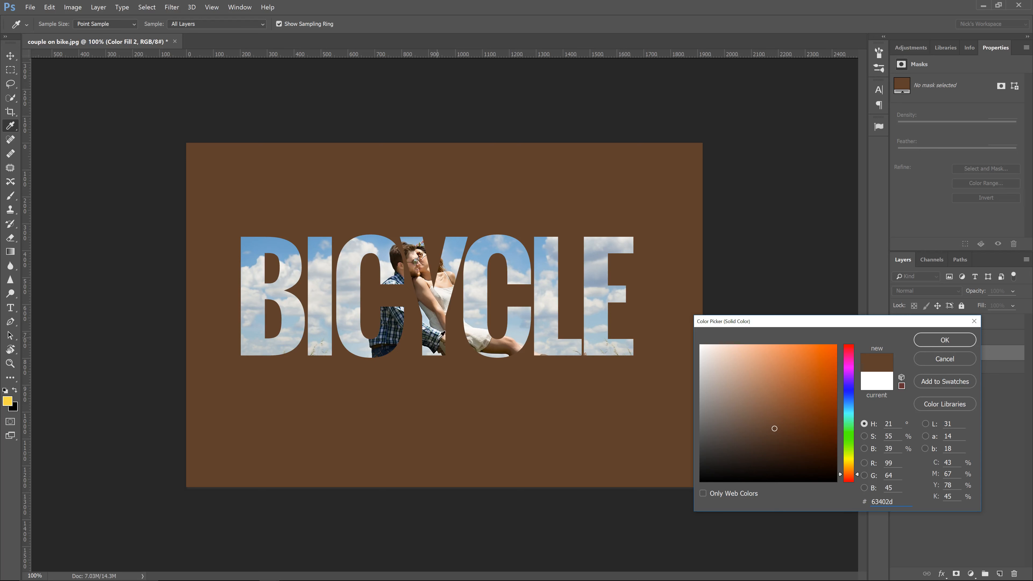
{"action": "left_click", "coordinate": [431, 314]}
{"action": "left_click", "coordinate": [425, 305]}
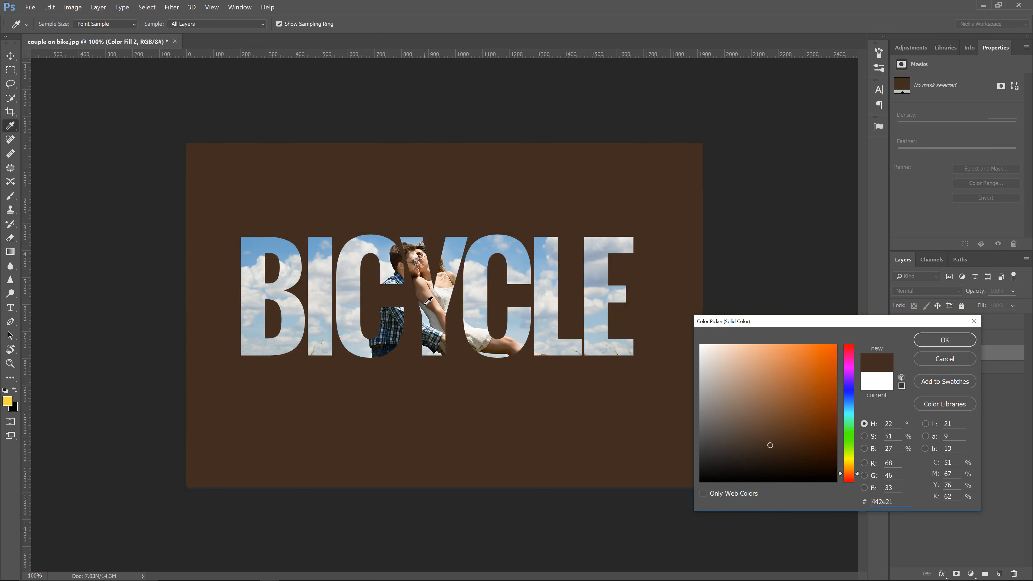
{"action": "left_click", "coordinate": [423, 302]}
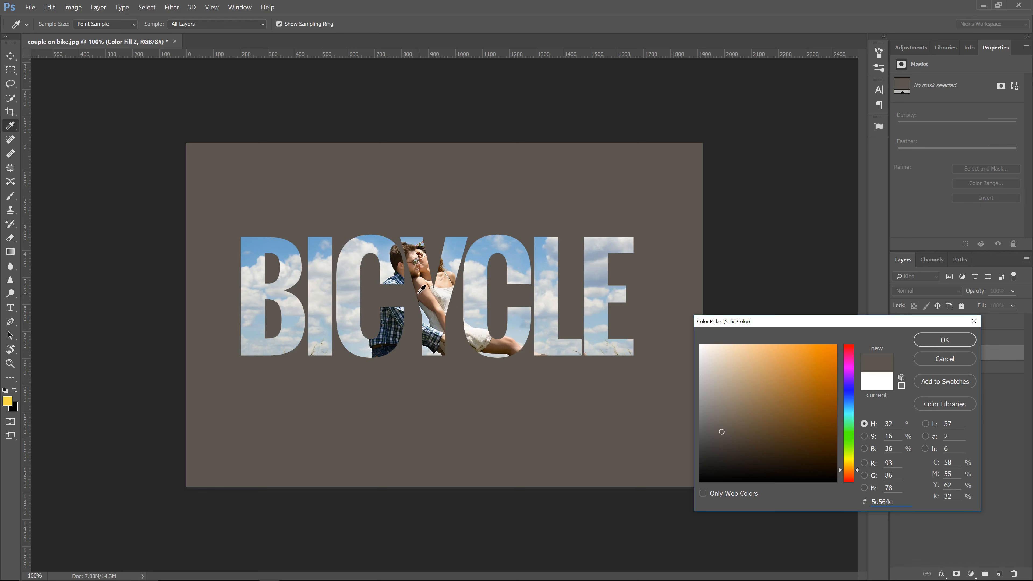
{"action": "left_click", "coordinate": [419, 291]}
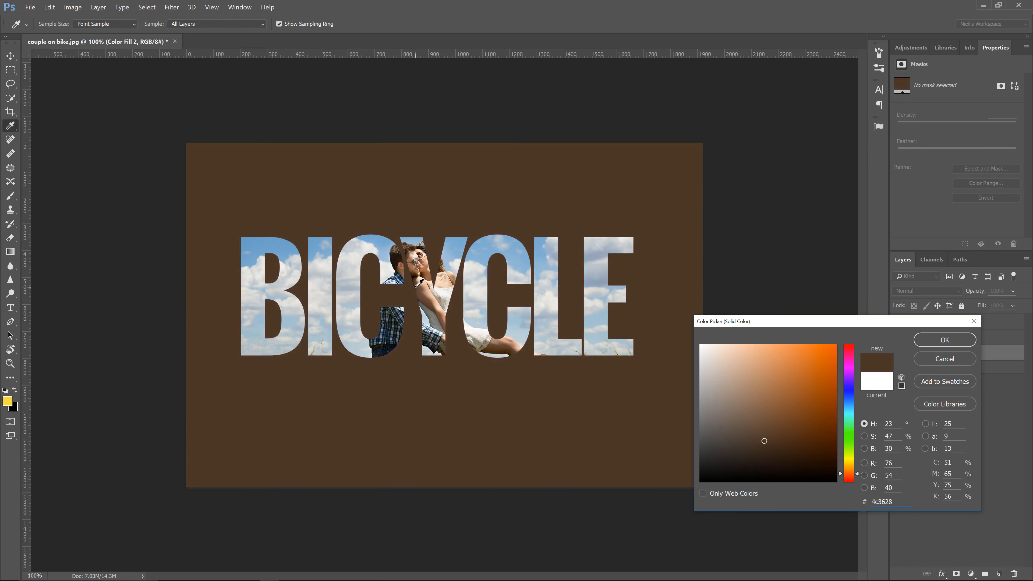
{"action": "left_click", "coordinate": [411, 264]}
{"action": "left_click", "coordinate": [411, 264]}
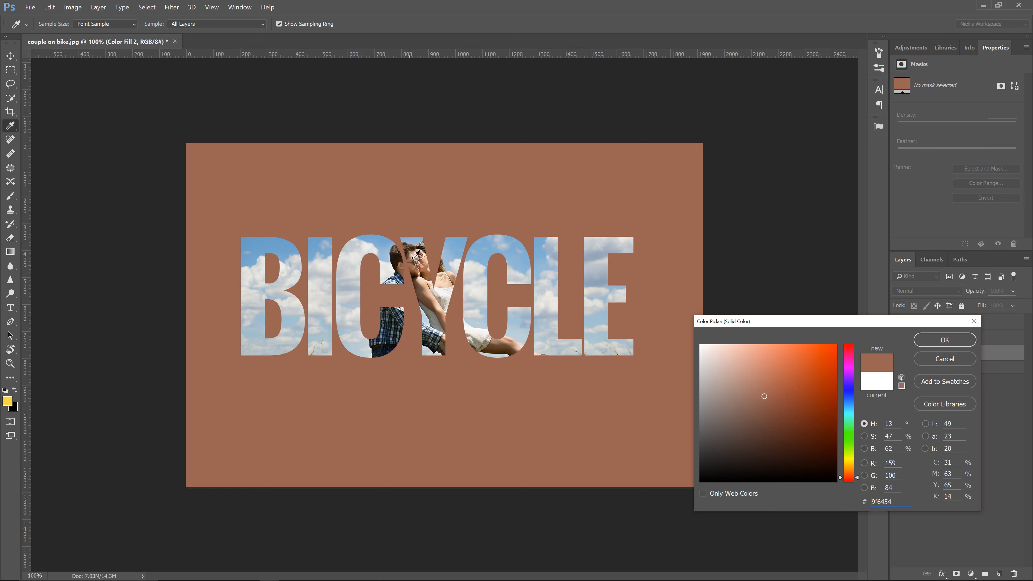
{"action": "left_click", "coordinate": [926, 343]}
{"action": "key", "text": "v"}
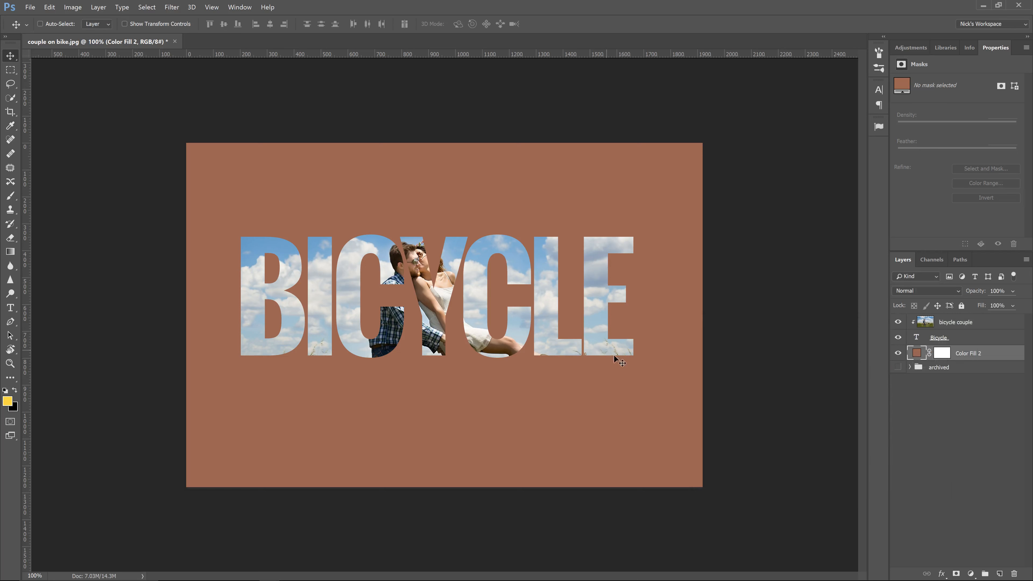
Step: Add a drop shadow effect to the Bicycle text layer
{"action": "left_click", "coordinate": [958, 340]}
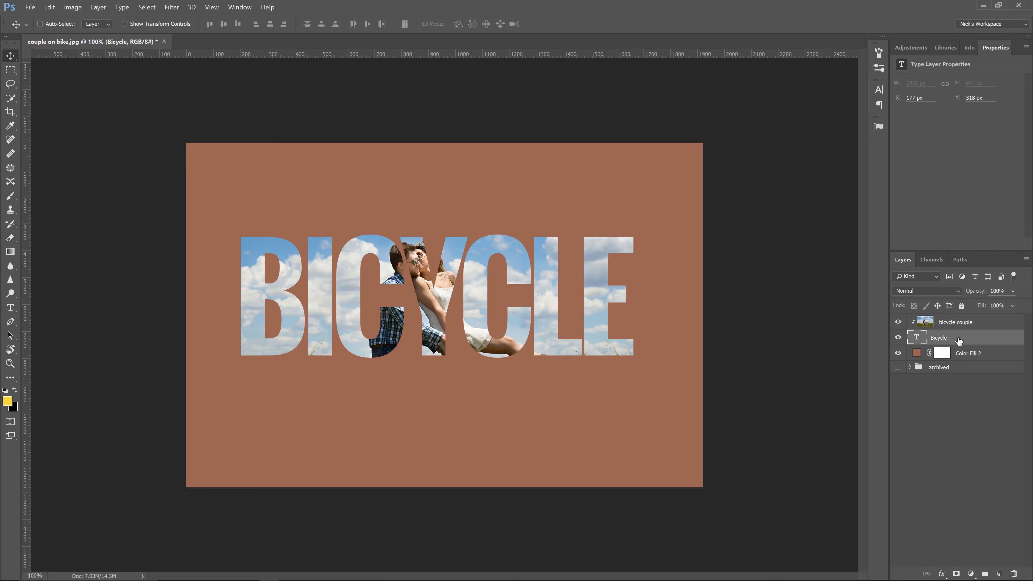
{"action": "left_click", "coordinate": [939, 574]}
{"action": "left_click", "coordinate": [956, 567]}
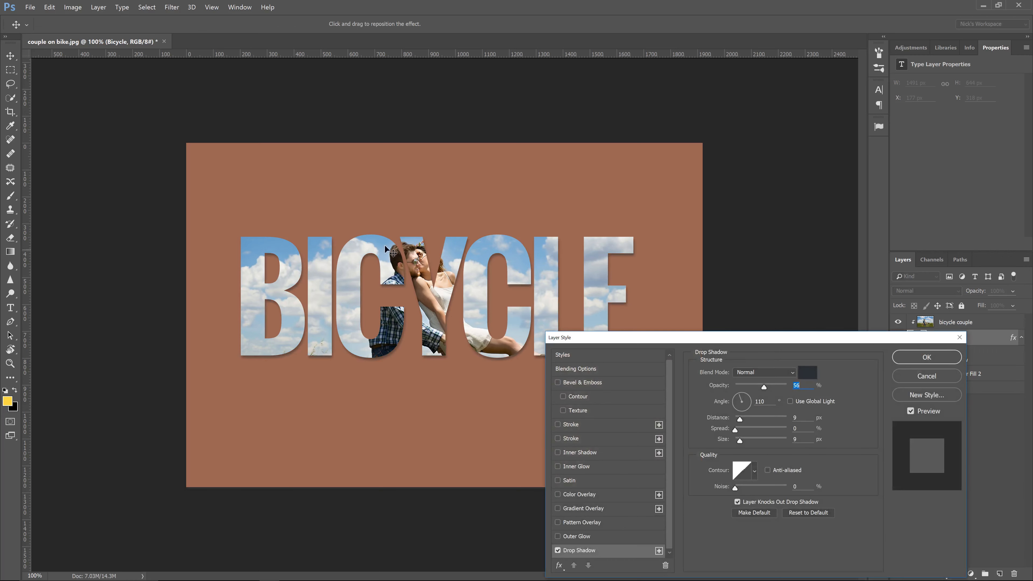
{"action": "left_click_drag", "start_coordinate": [647, 338], "coordinate": [652, 287]}
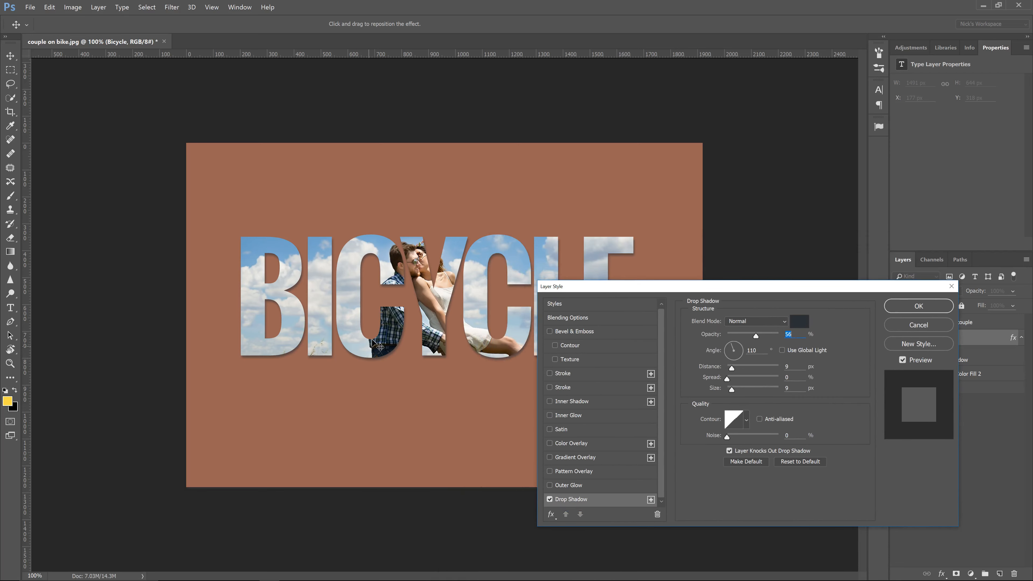
Step: Set the drop shadow color to 603d34, a darker shade sampled from the background
{"action": "left_click", "coordinate": [798, 324]}
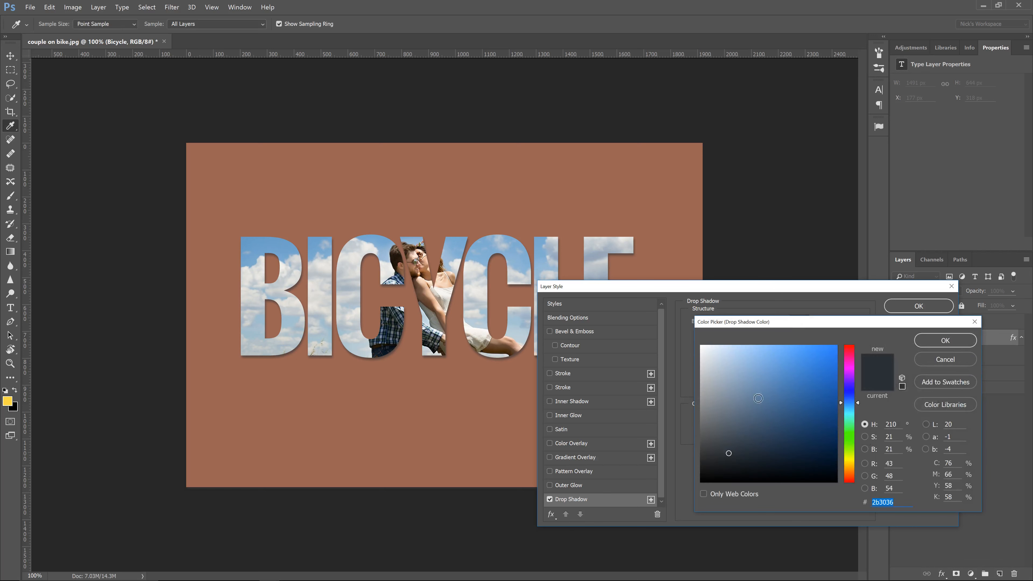
{"action": "left_click", "coordinate": [240, 388]}
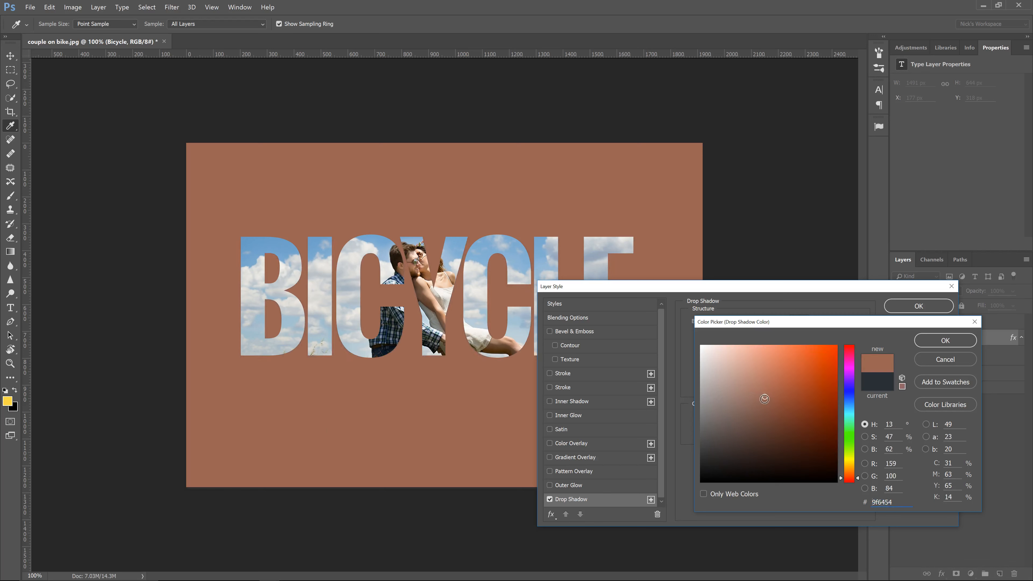
{"action": "left_click_drag", "start_coordinate": [764, 403], "coordinate": [763, 431]}
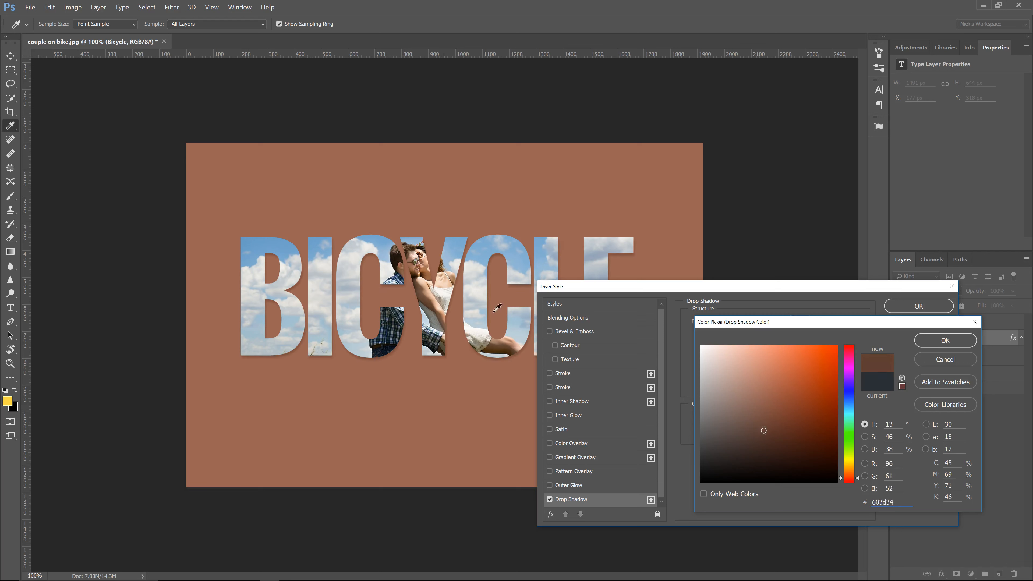
{"action": "left_click", "coordinate": [945, 340]}
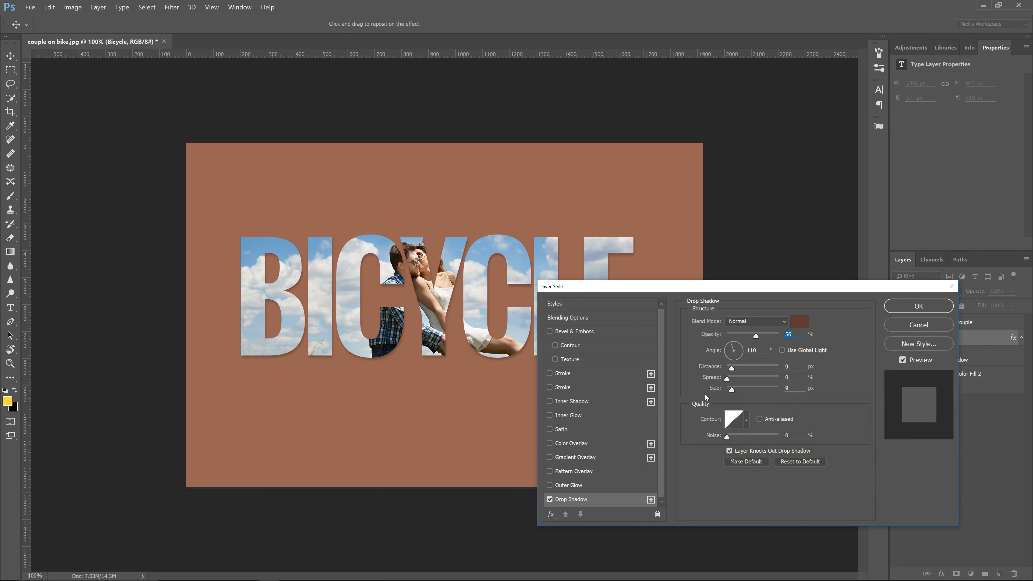
Step: Fine-tune the drop shadow's size and distance, lower its opacity slightly, and apply the layer style
{"action": "left_click_drag", "start_coordinate": [733, 390], "coordinate": [732, 393]}
{"action": "left_click_drag", "start_coordinate": [727, 379], "coordinate": [734, 371]}
{"action": "left_click_drag", "start_coordinate": [733, 371], "coordinate": [734, 374]}
{"action": "left_click_drag", "start_coordinate": [753, 336], "coordinate": [747, 336]}
{"action": "left_click", "coordinate": [907, 309]}
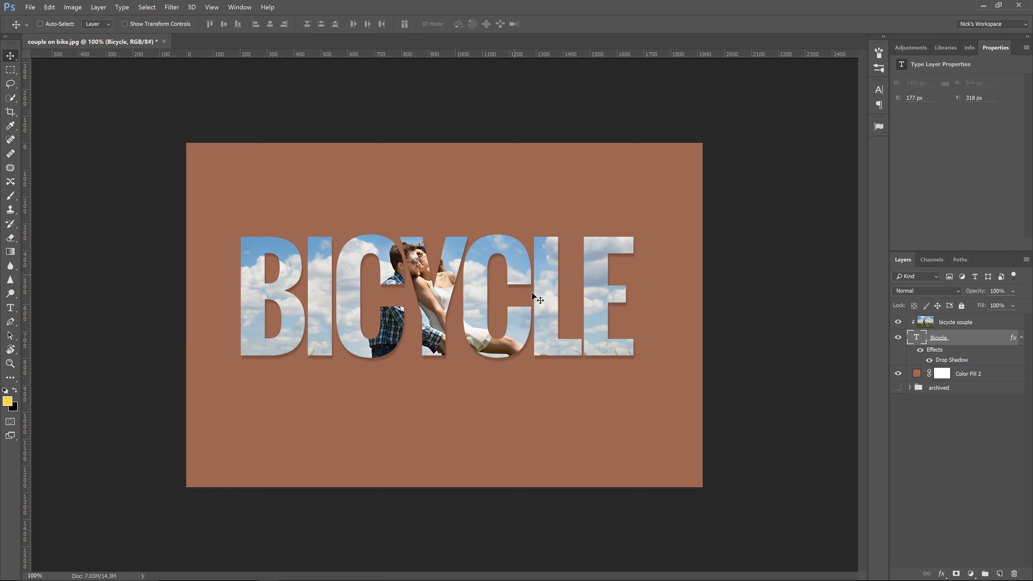
Step: Compare the Bicycle text with and without its drop shadow
{"action": "left_click", "coordinate": [929, 360]}
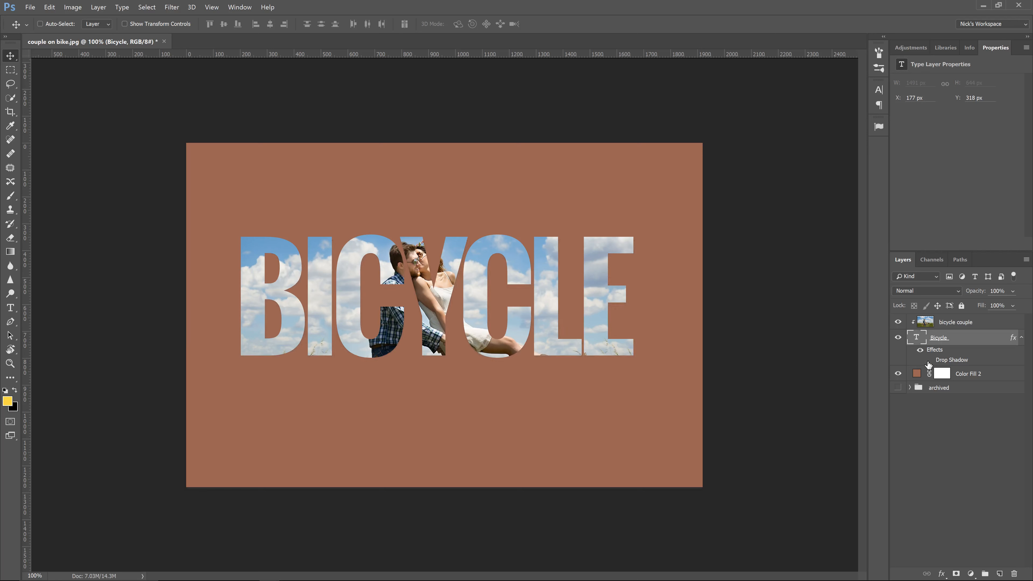
{"action": "left_click", "coordinate": [929, 360]}
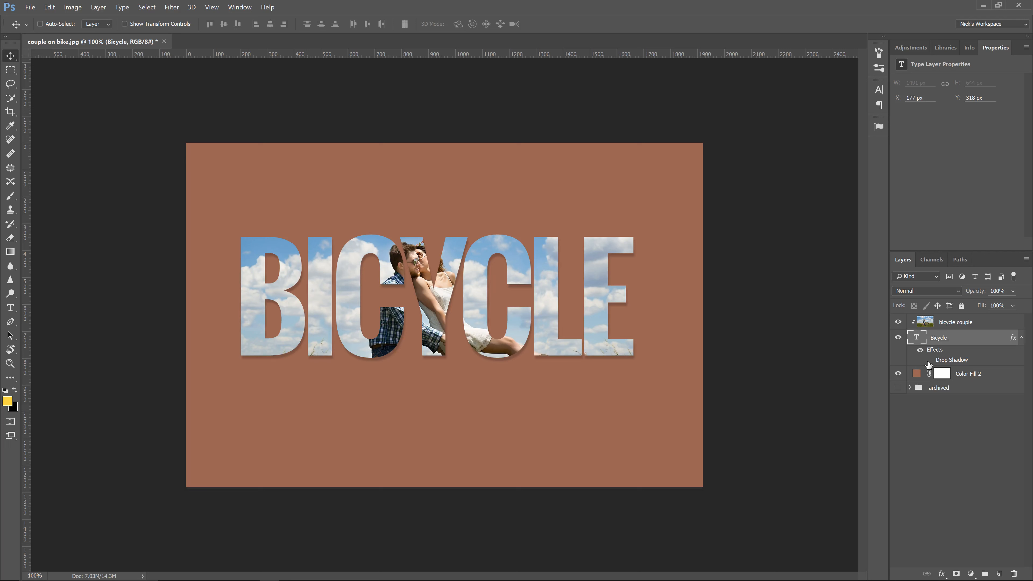
{"action": "left_click", "coordinate": [928, 360]}
{"action": "left_click", "coordinate": [929, 361]}
Step: Move Color Fill 1 out of the archived group to directly above Color Fill 2, and hide it
{"action": "left_click", "coordinate": [909, 388]}
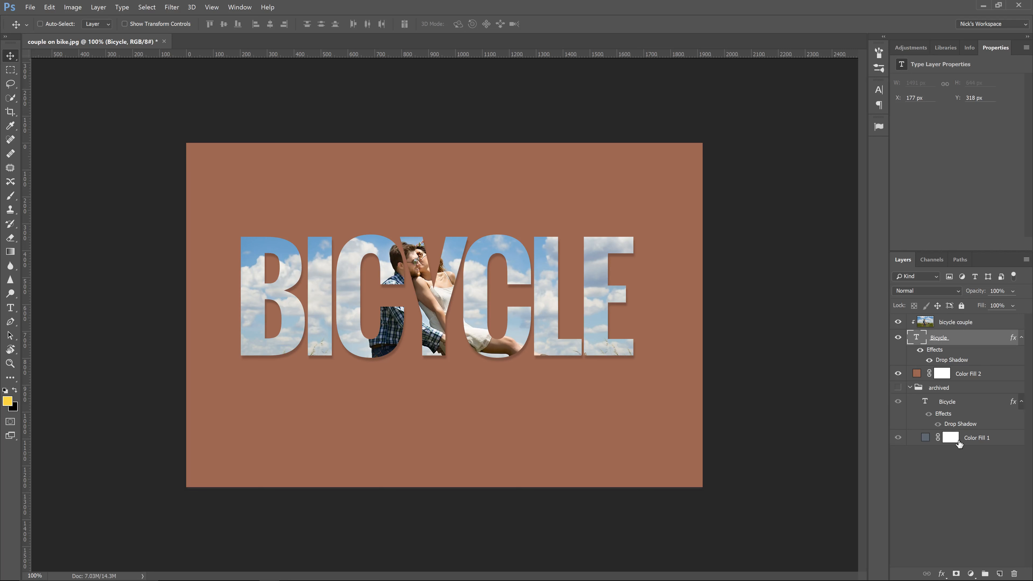
{"action": "left_click_drag", "start_coordinate": [923, 440], "coordinate": [955, 370]}
{"action": "left_click", "coordinate": [910, 404]}
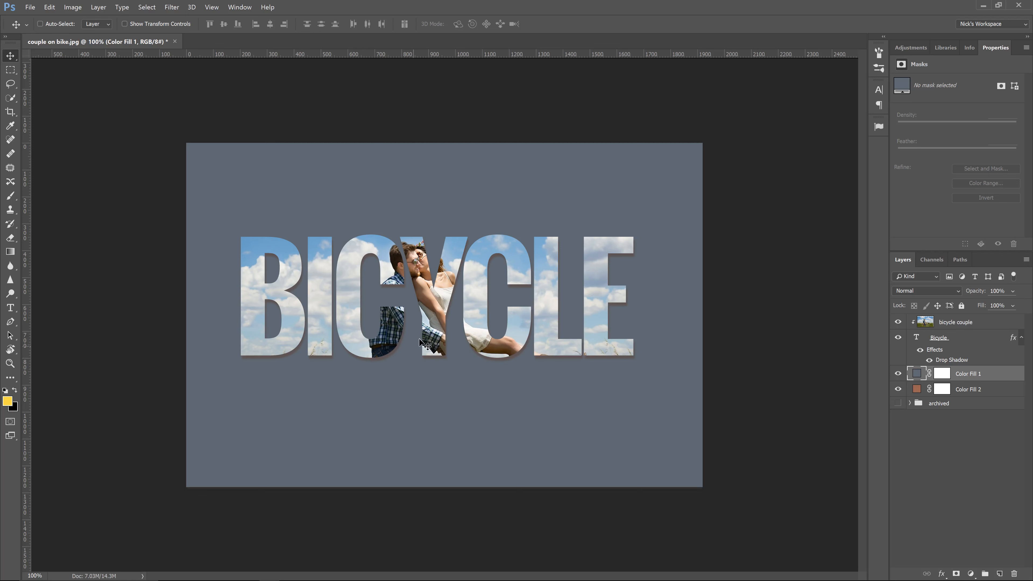
{"action": "left_click", "coordinate": [898, 374]}
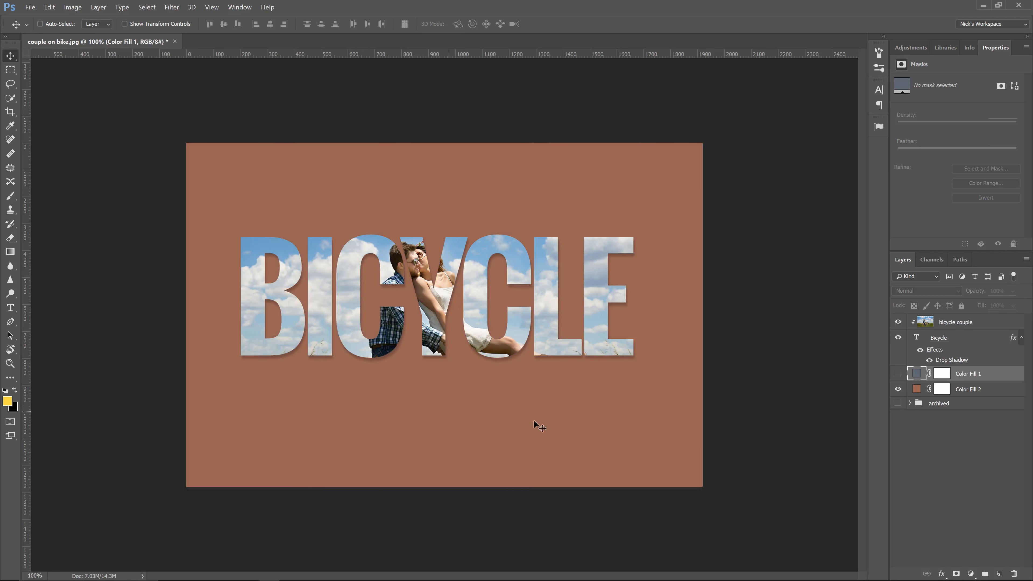